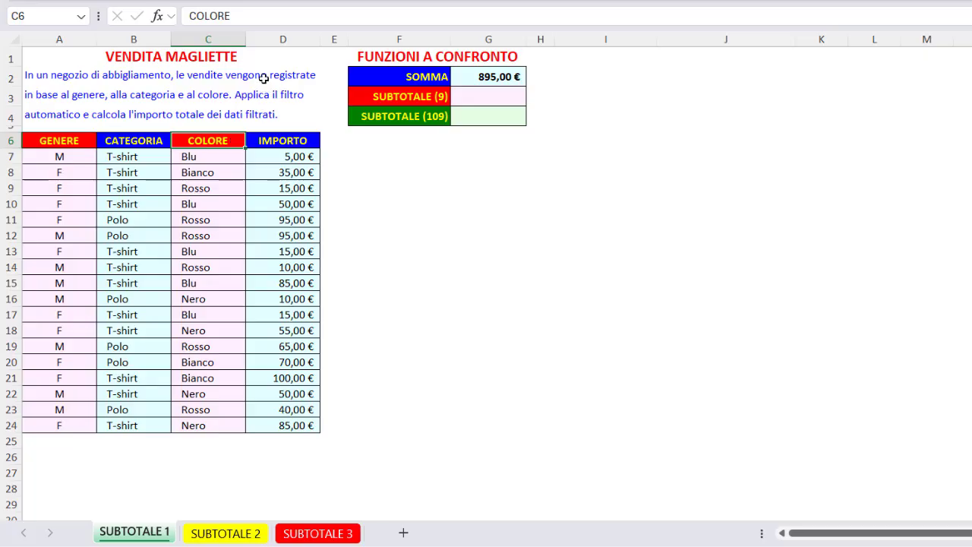
Step: Inspect the SOMMA formula in cell G2 and the range it adds up, leaving the cell selected
click(267, 65)
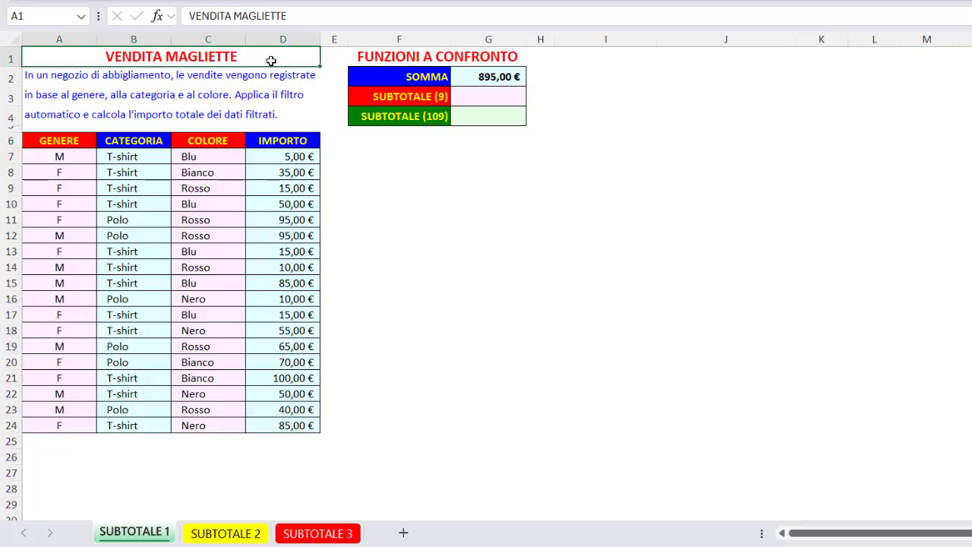
click(468, 77)
double_click(469, 77)
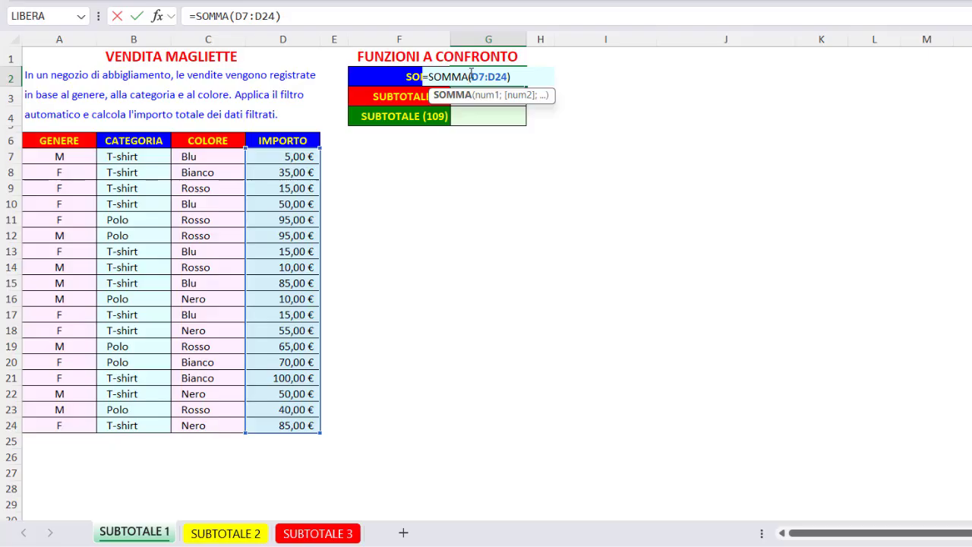
key(Return)
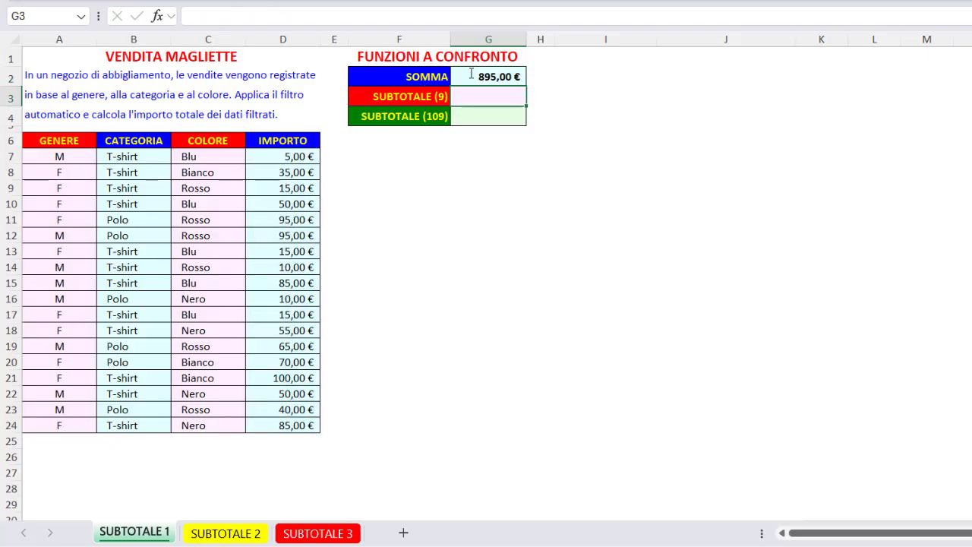
click(469, 78)
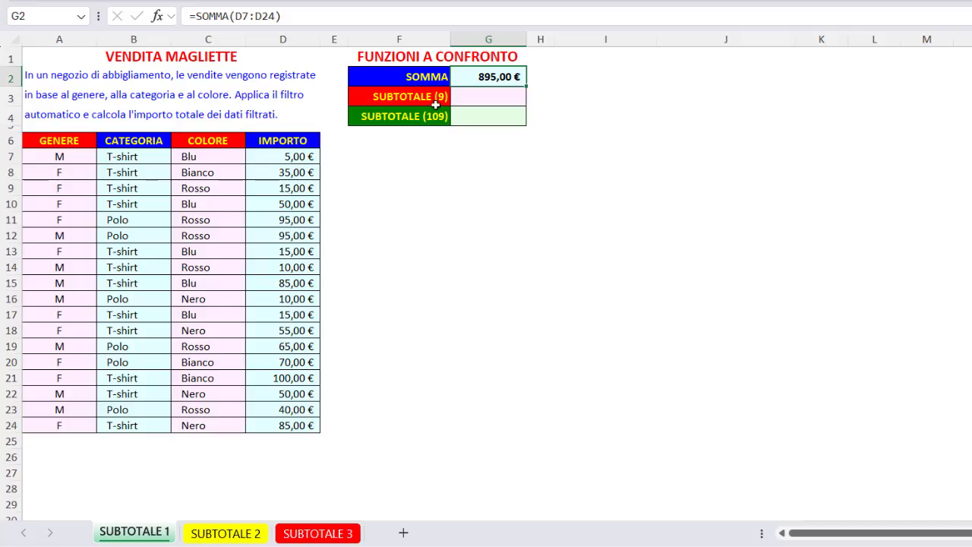
Step: Turn on the automatic filter for the VENDITA MAGLIETTE sales table
click(221, 188)
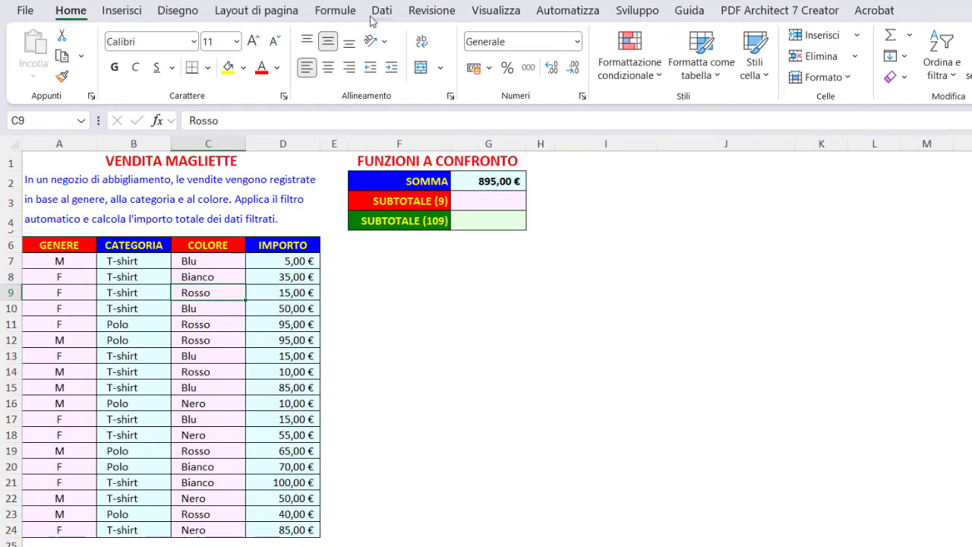
click(382, 11)
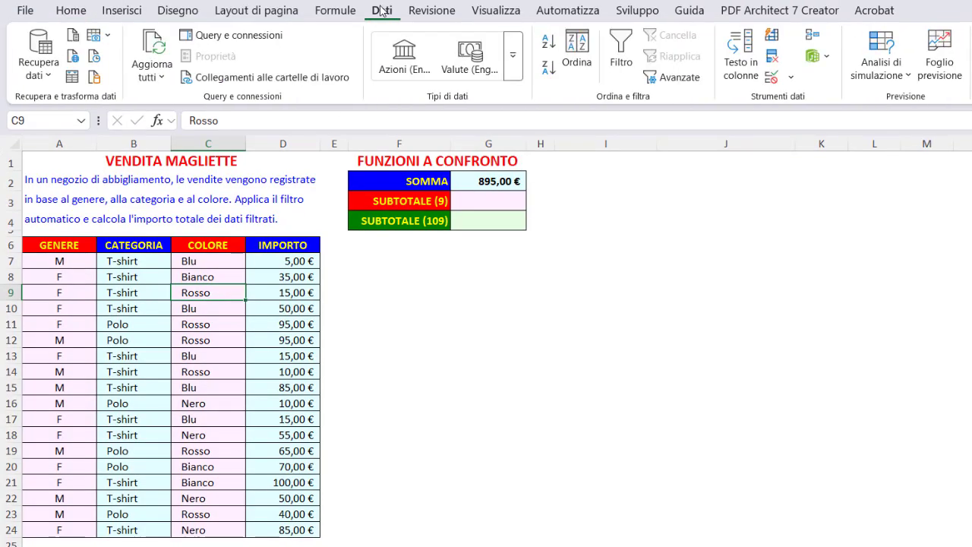
click(623, 62)
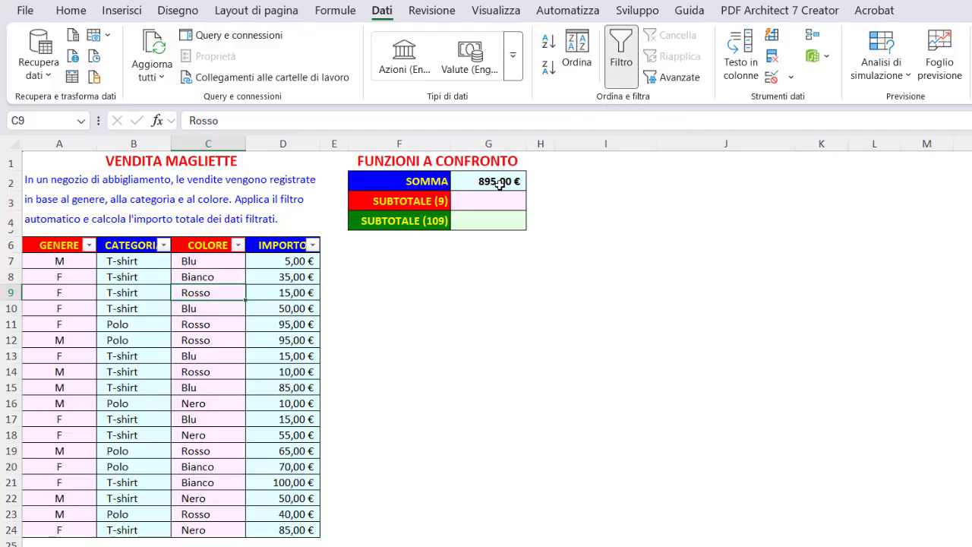
Step: Filter the CATEGORIA column to T-shirt only and check the SOMMA cell G2
click(163, 246)
click(44, 458)
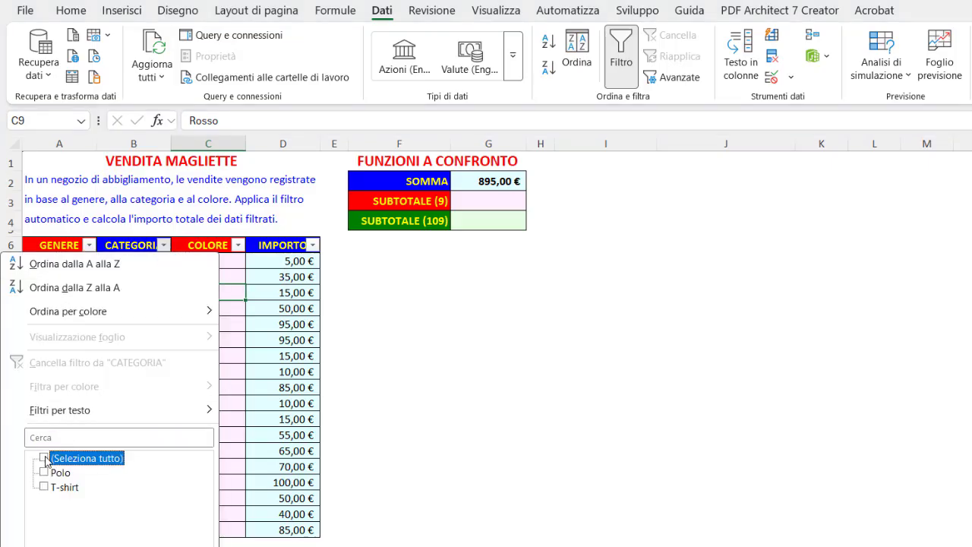
click(44, 487)
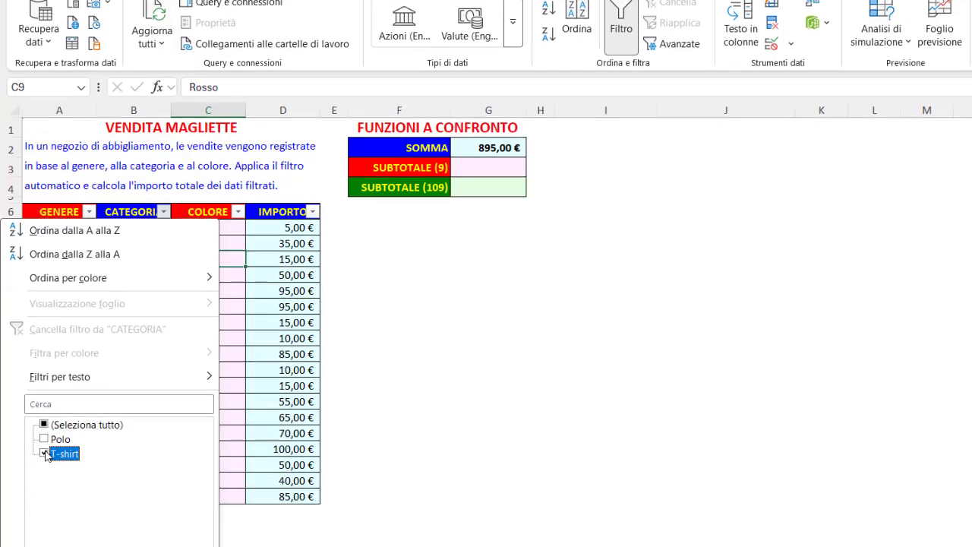
click(144, 506)
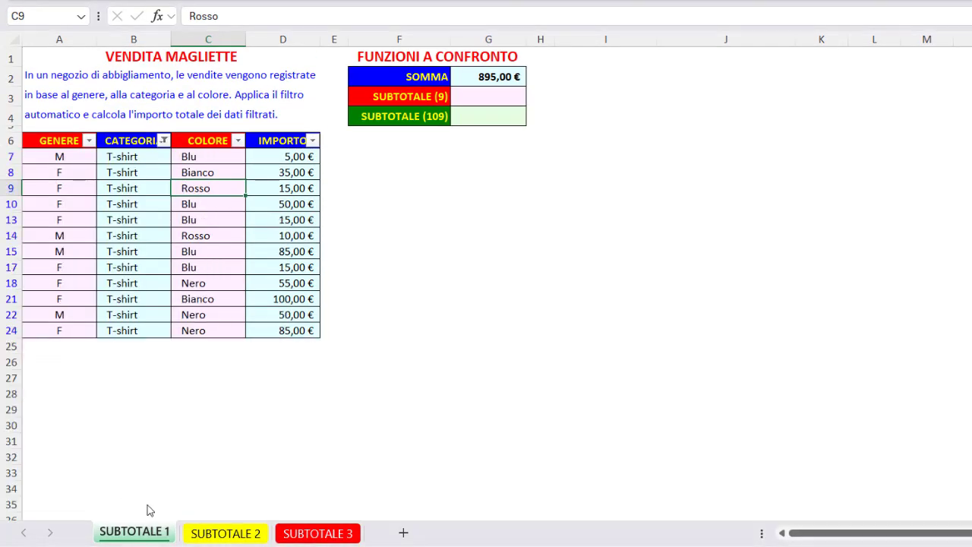
click(512, 84)
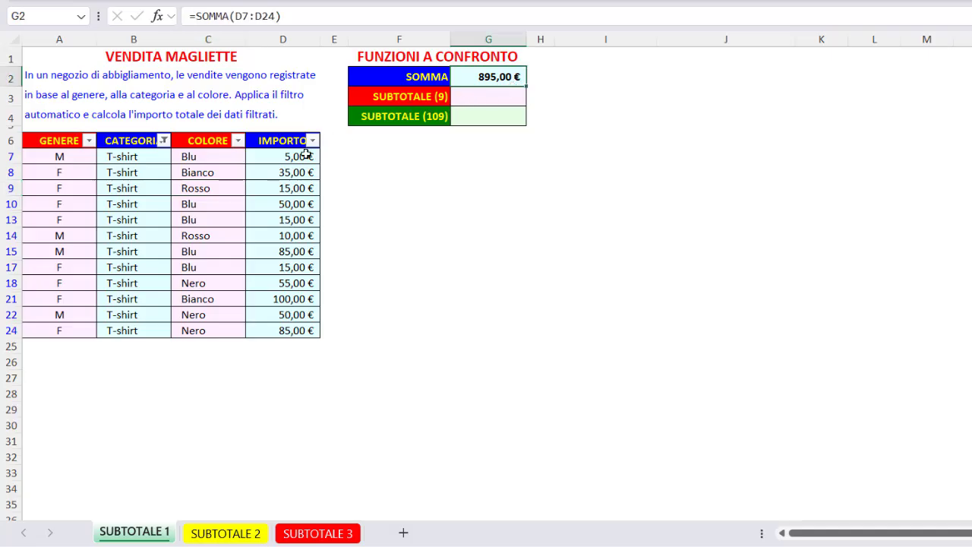
Step: Reselect all values in the CATEGORIA filter so the whole sales table is displayed
click(161, 129)
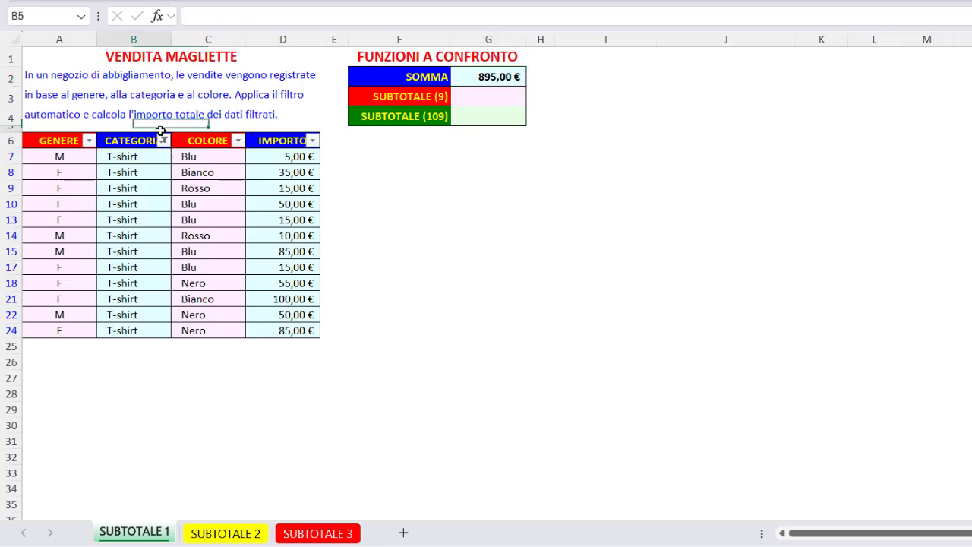
click(163, 141)
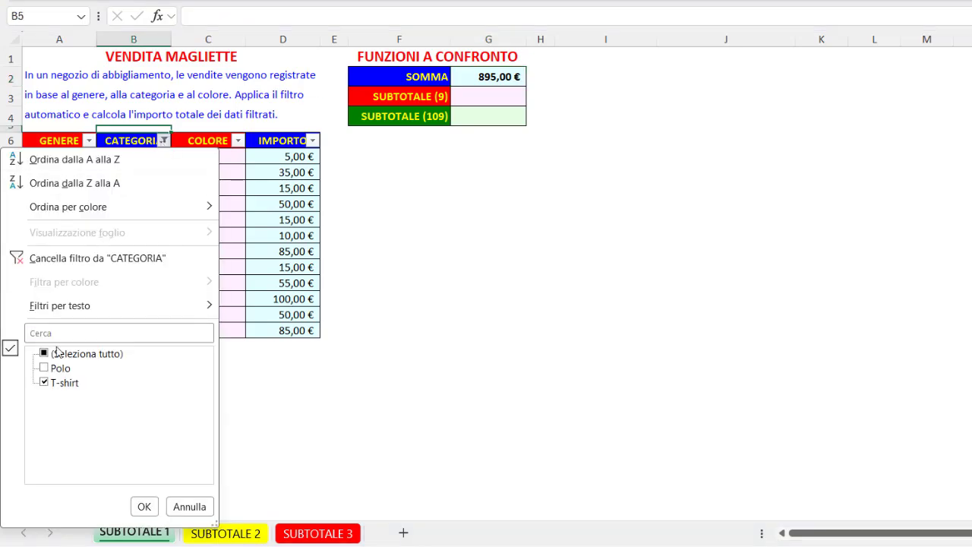
click(46, 354)
click(143, 506)
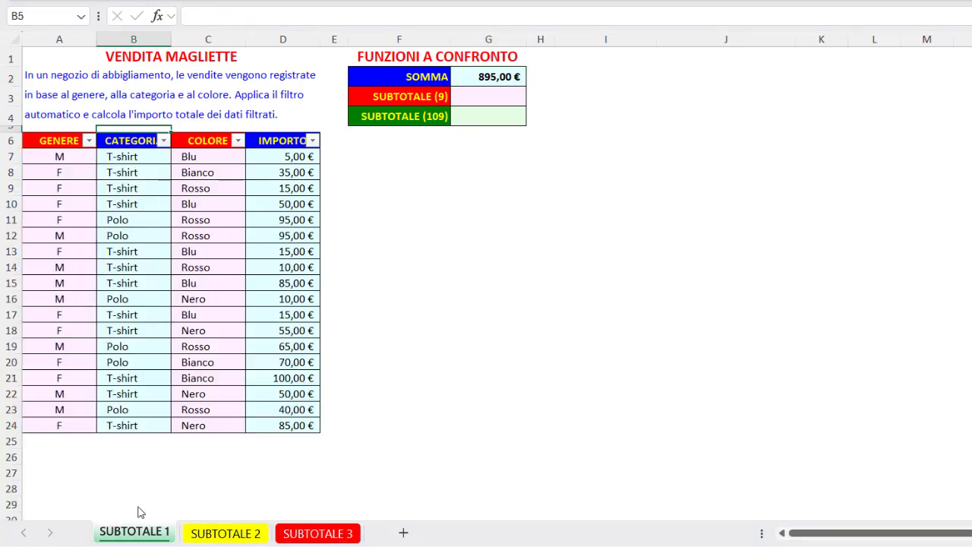
Step: Enter the formula =SUBTOTALE(9;D7:D24) in cell G3, using function number 9 - SOMMA on the IMPORTO values
click(499, 96)
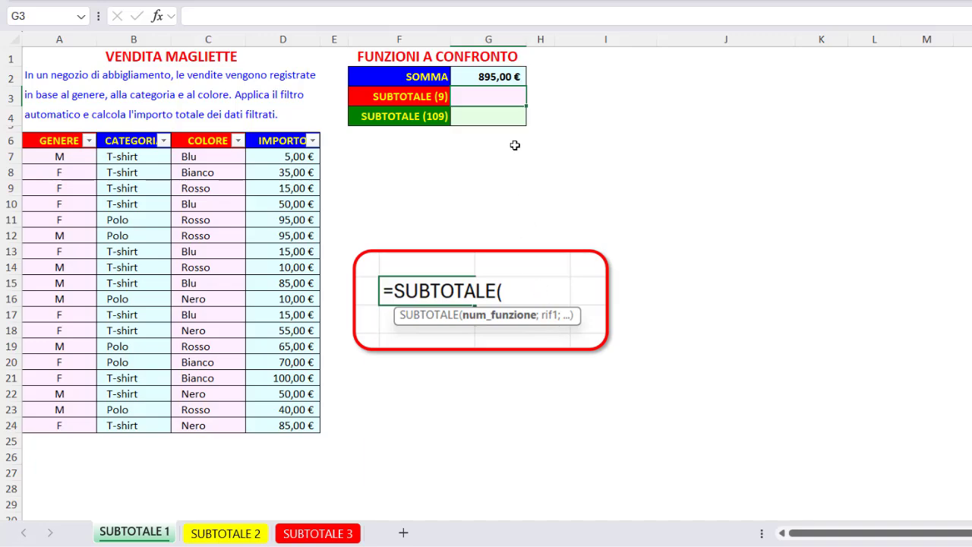
text(=sub)
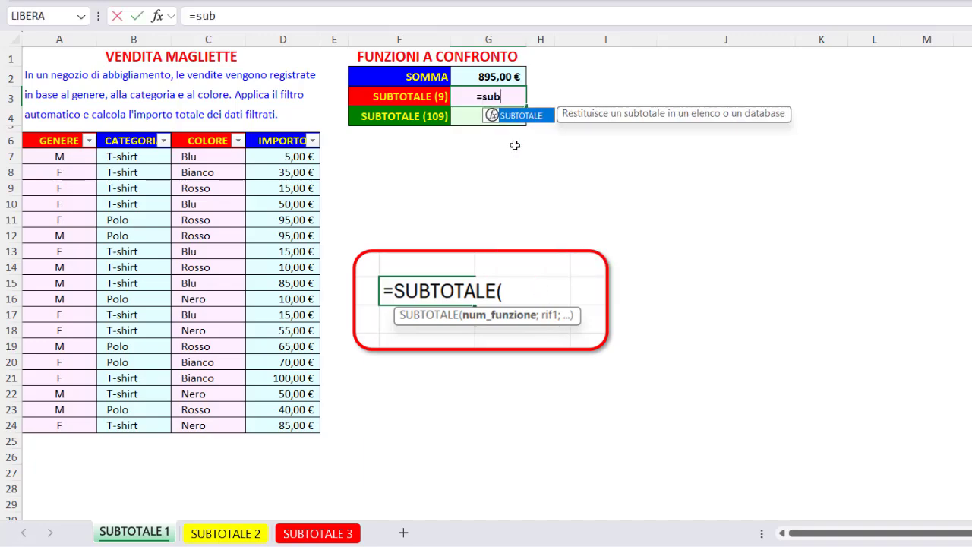
double_click(528, 115)
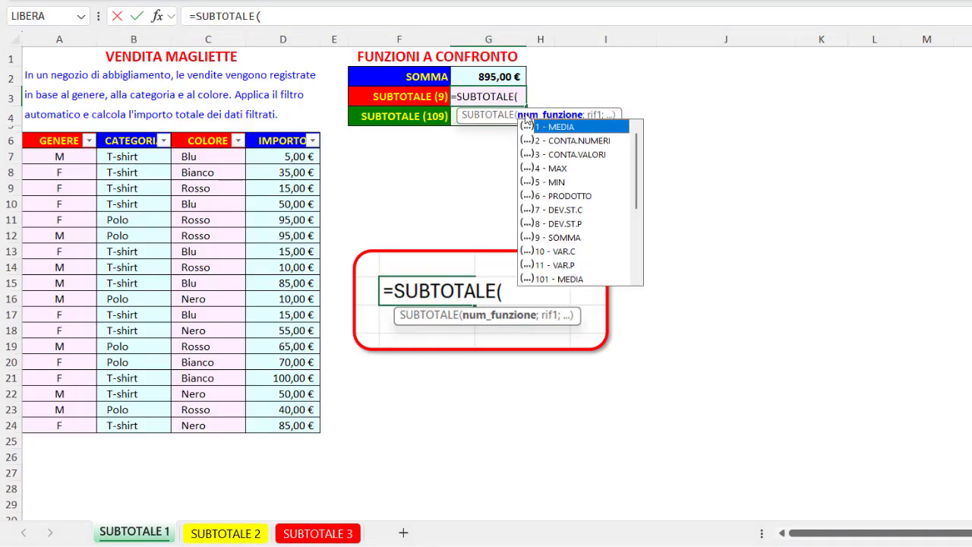
double_click(556, 237)
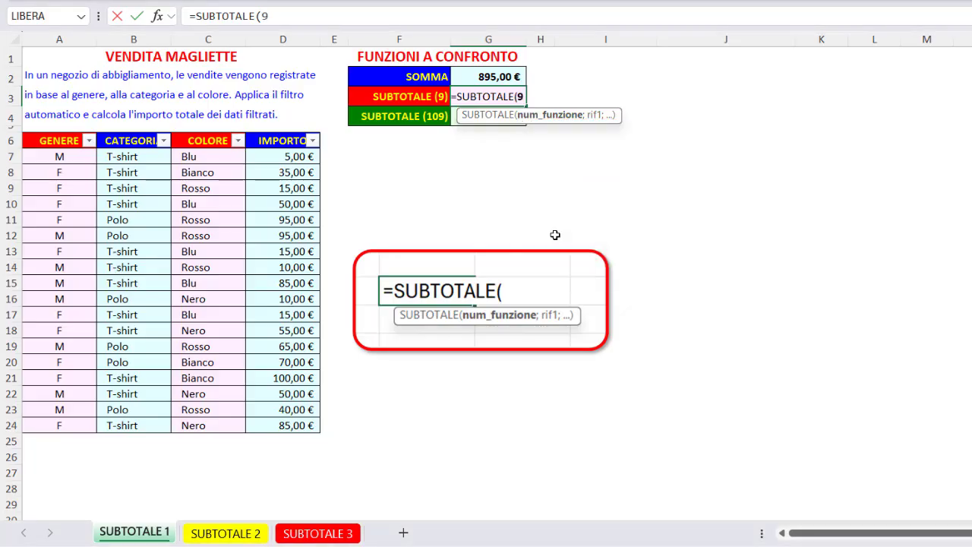
text(;)
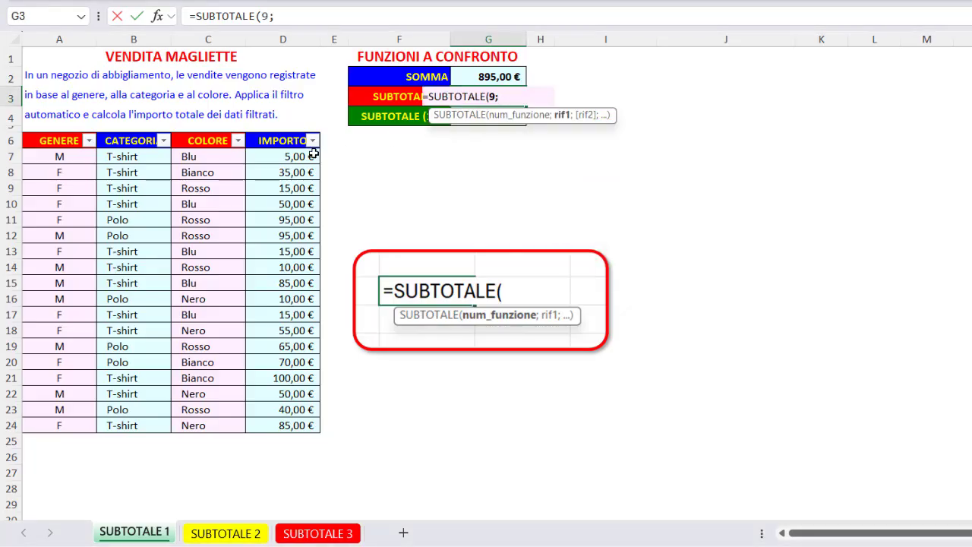
click(305, 155)
drag(305, 155, 286, 421)
key(Return)
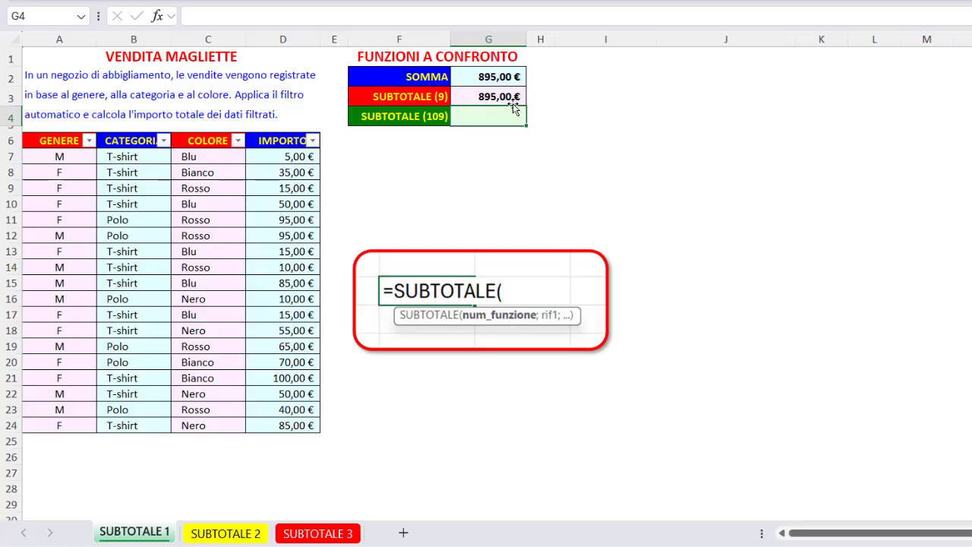
Step: Restrict CATEGORIA to T-shirt rows and check the SUBTOTALE (9) cell G3
click(164, 140)
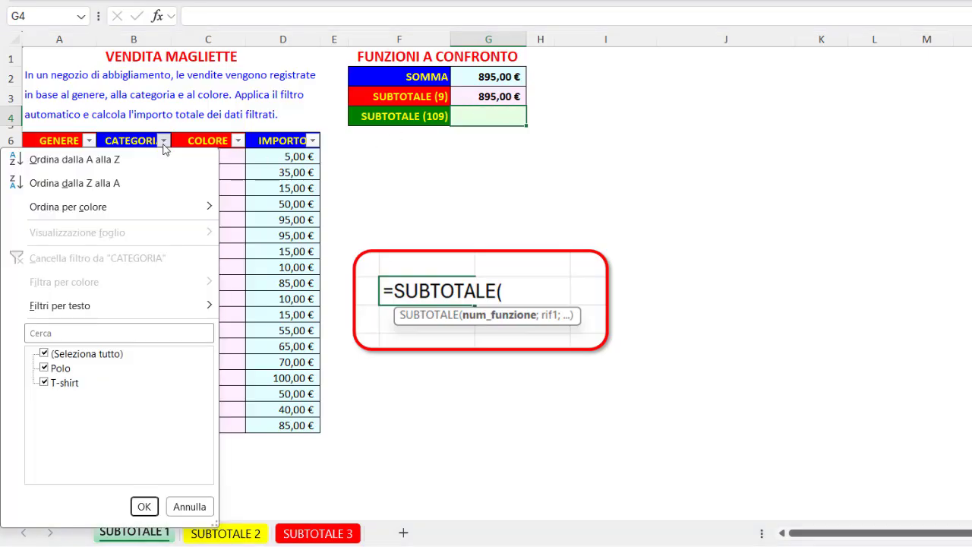
click(44, 353)
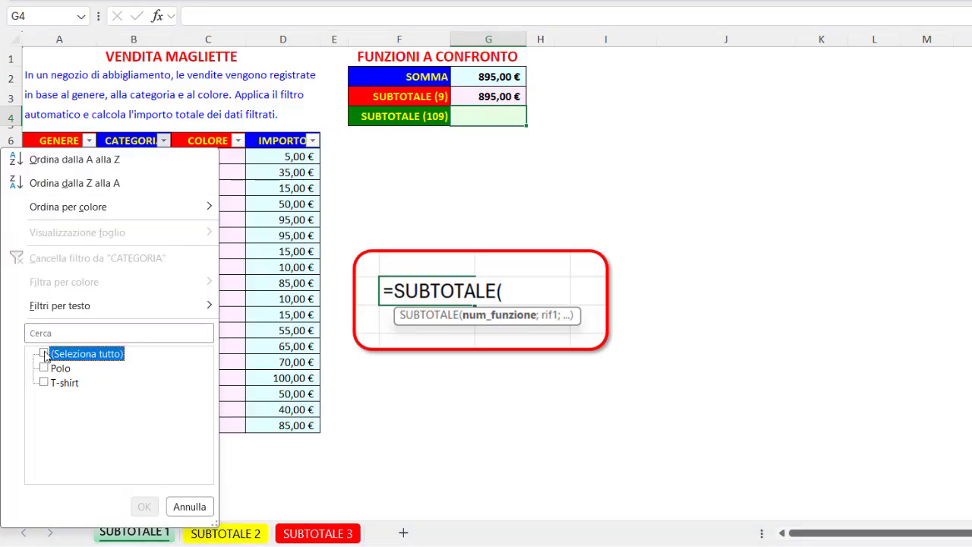
click(44, 383)
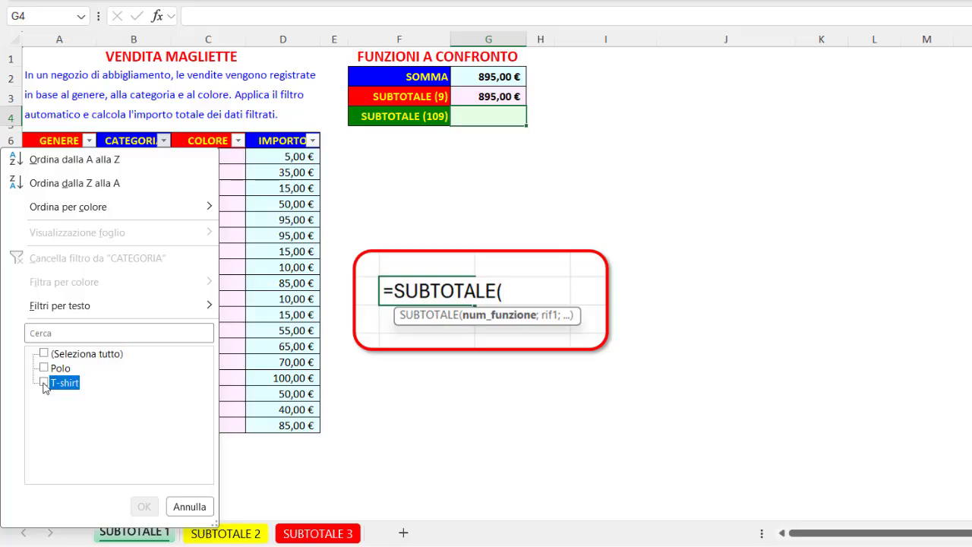
click(145, 507)
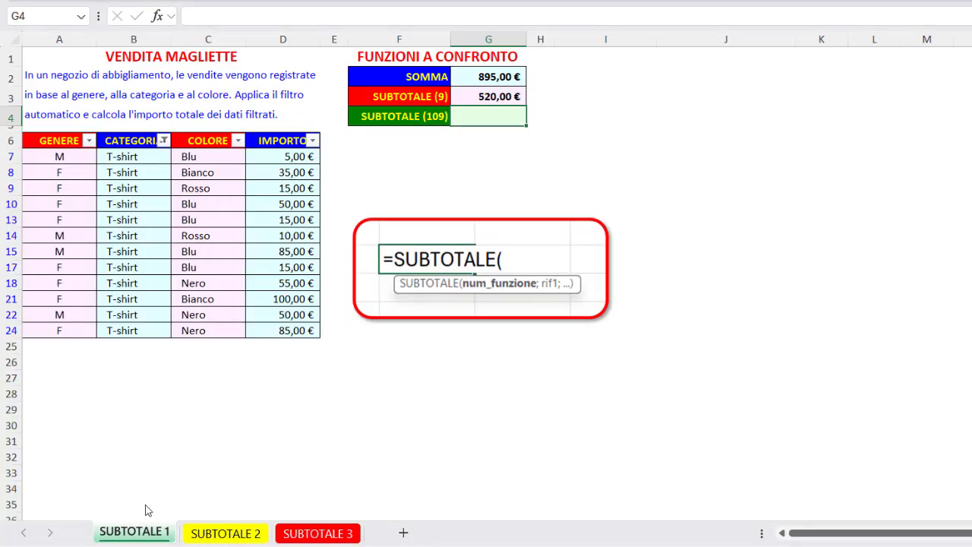
click(464, 95)
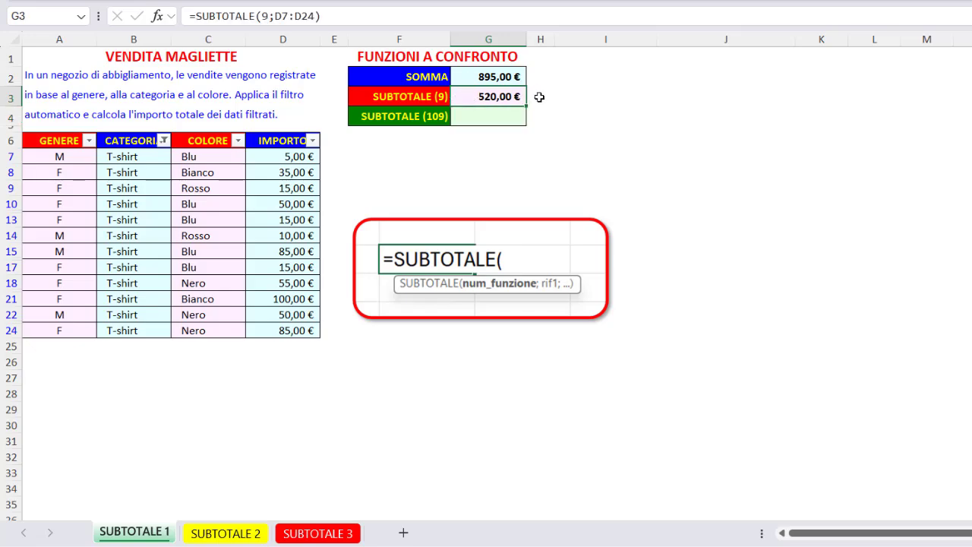
Step: Remove the T-shirt restriction from CATEGORIA by including every category again
click(164, 140)
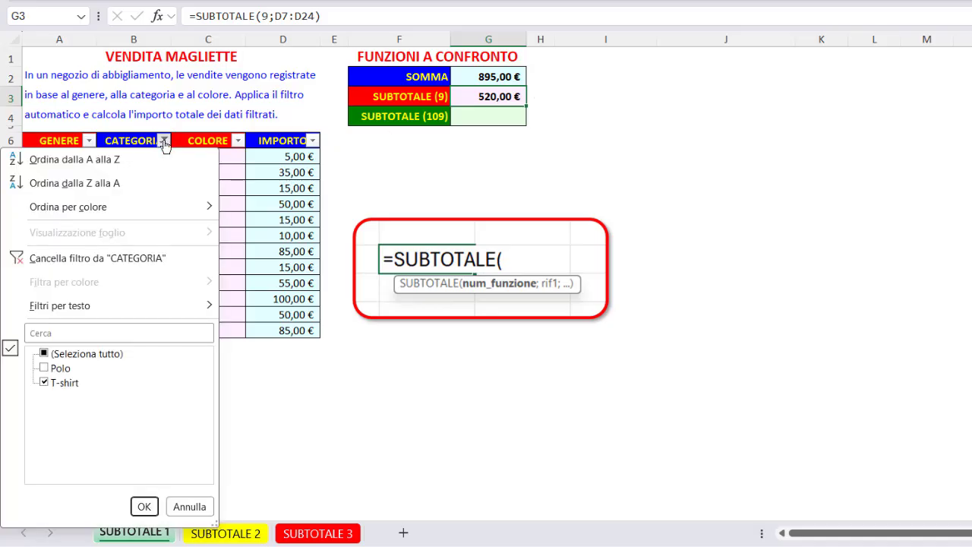
click(145, 506)
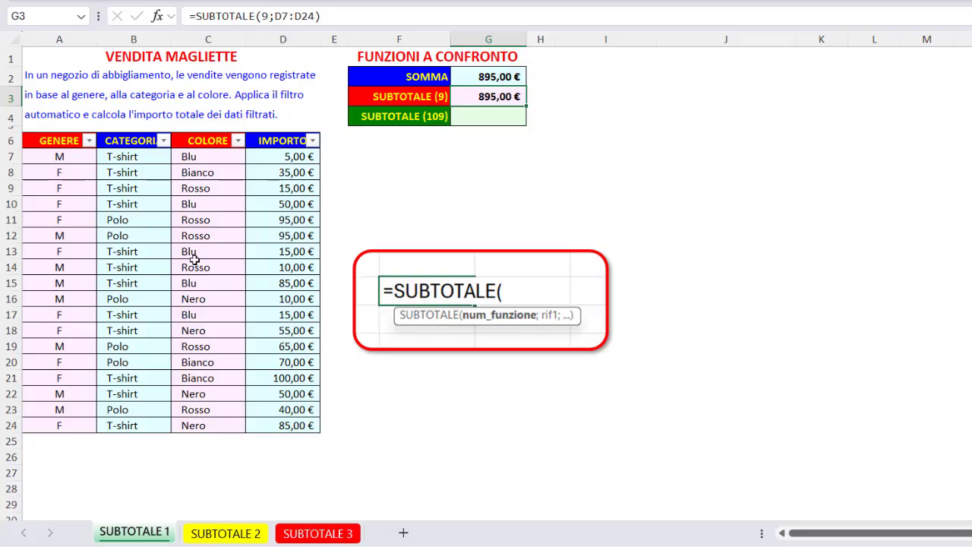
Step: Hide rows 8 and 9 manually and check the SUBTOTALE (9) and SOMMA cells, G3 and G2
drag(11, 172, 9, 188)
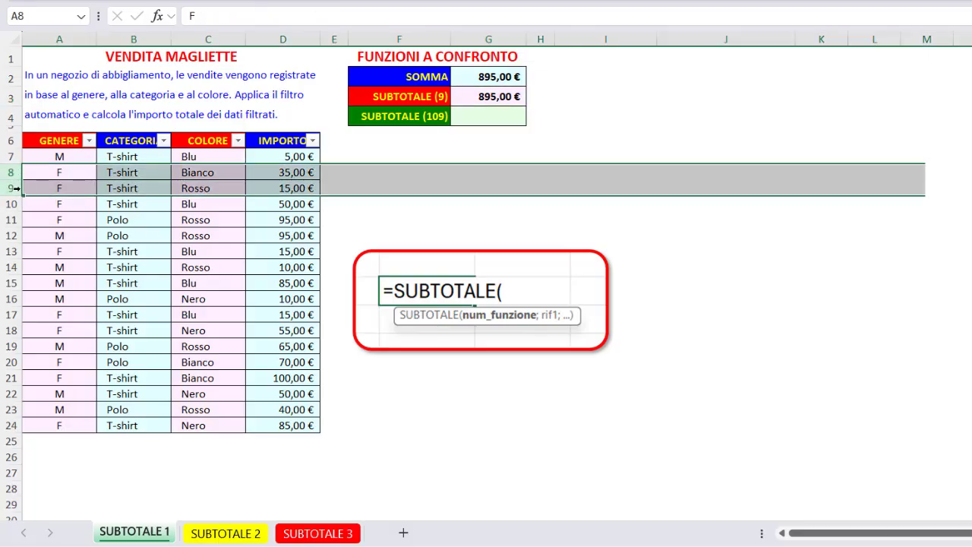
right_click(15, 190)
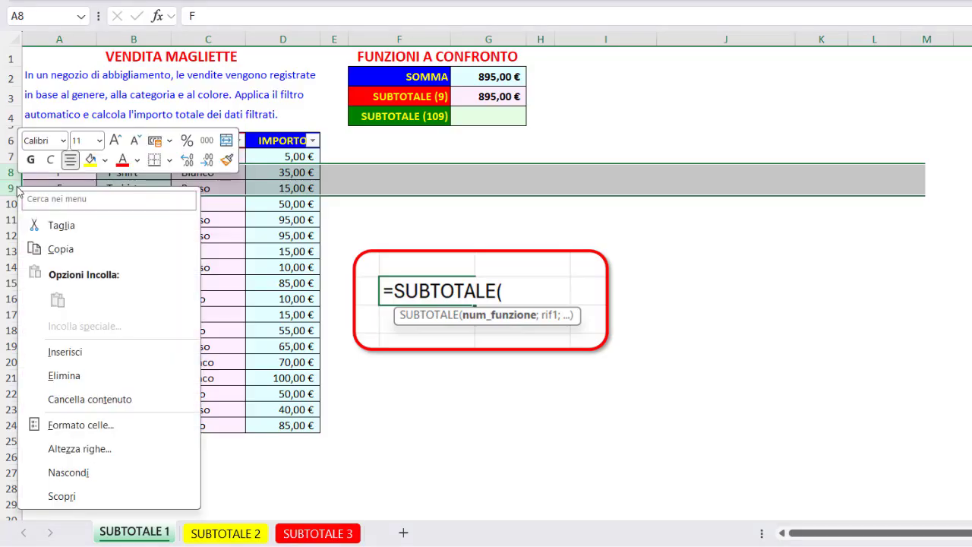
click(93, 472)
click(465, 95)
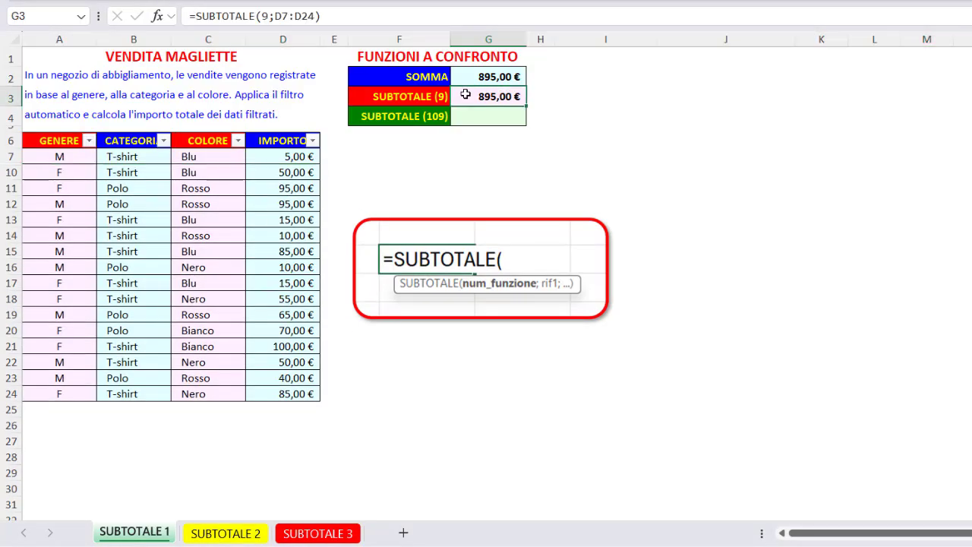
click(466, 76)
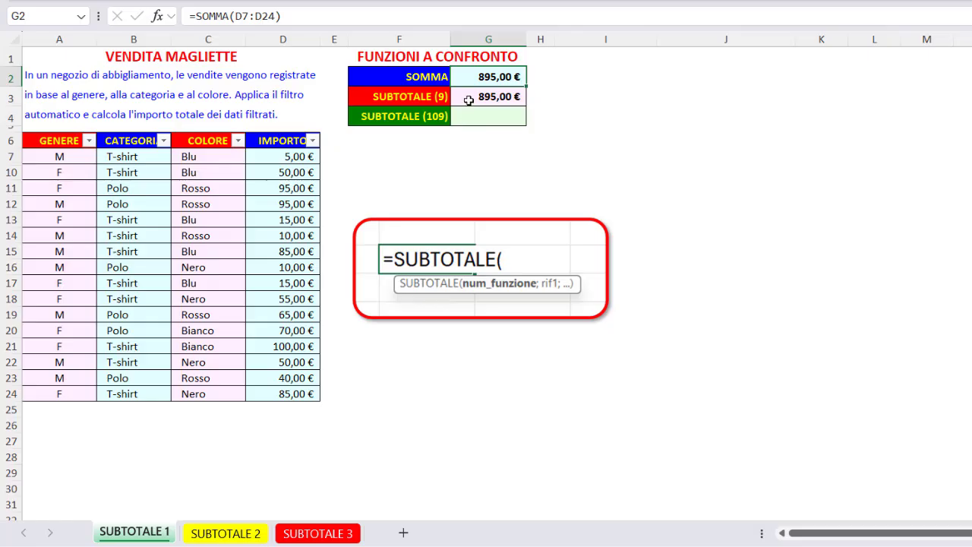
Step: Unhide rows 8 and 9 between rows 7 and 10 of the sales table
drag(9, 156, 4, 174)
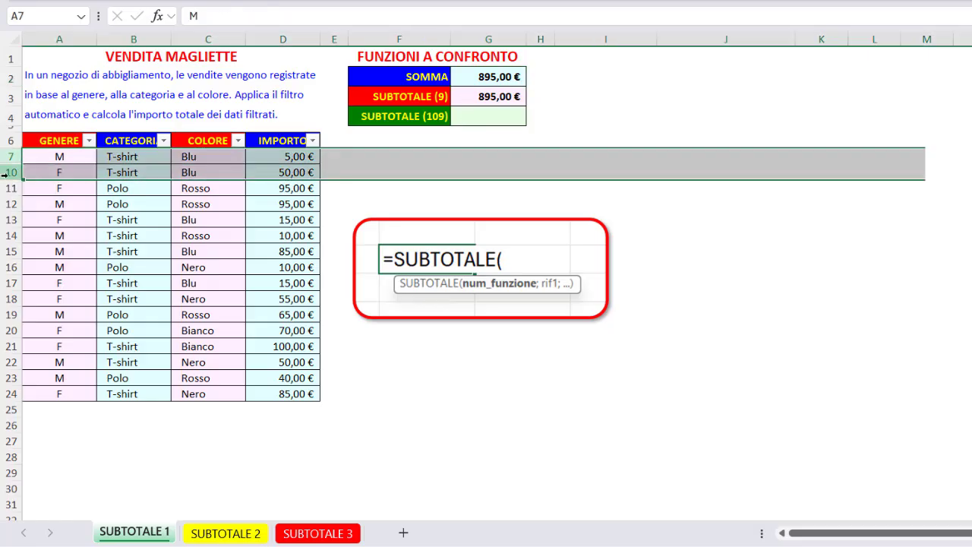
right_click(4, 174)
click(66, 486)
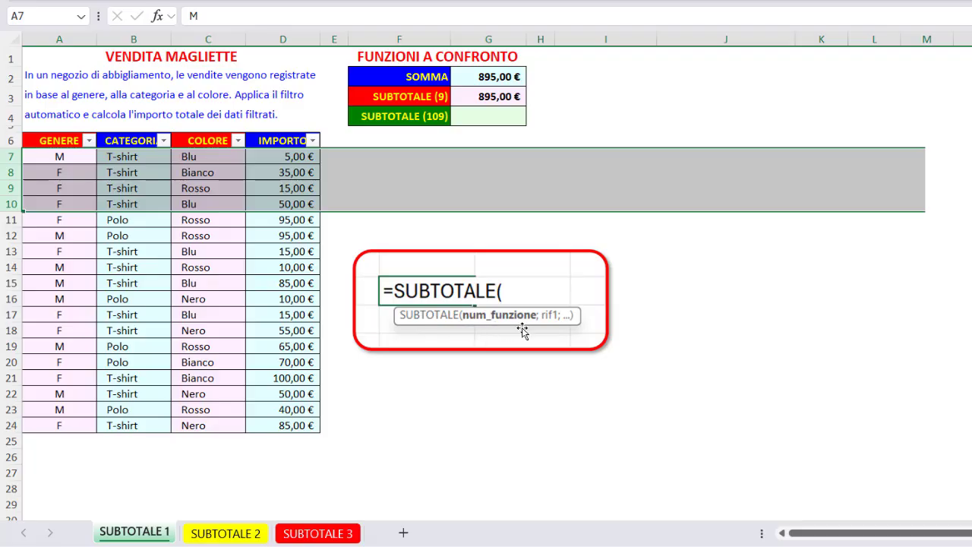
click(491, 120)
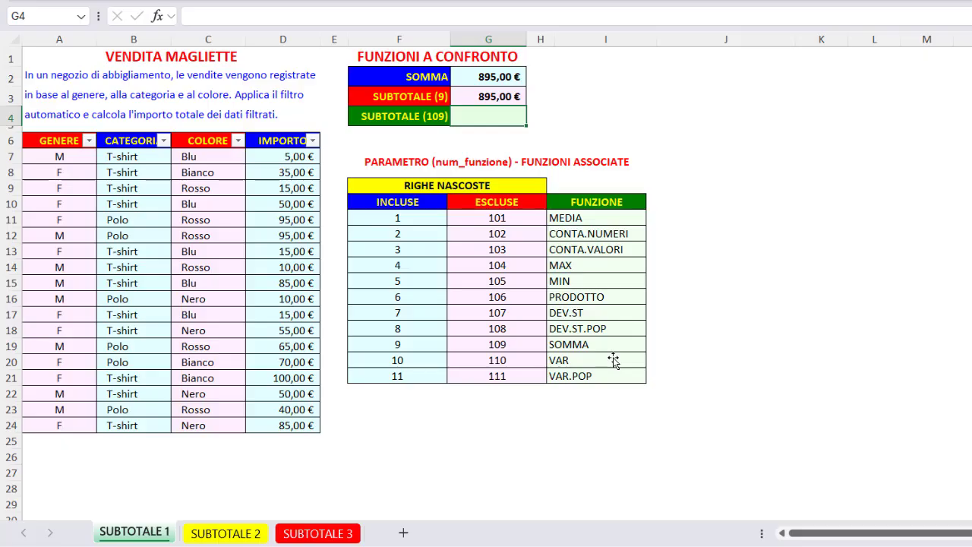
right_click(11, 409)
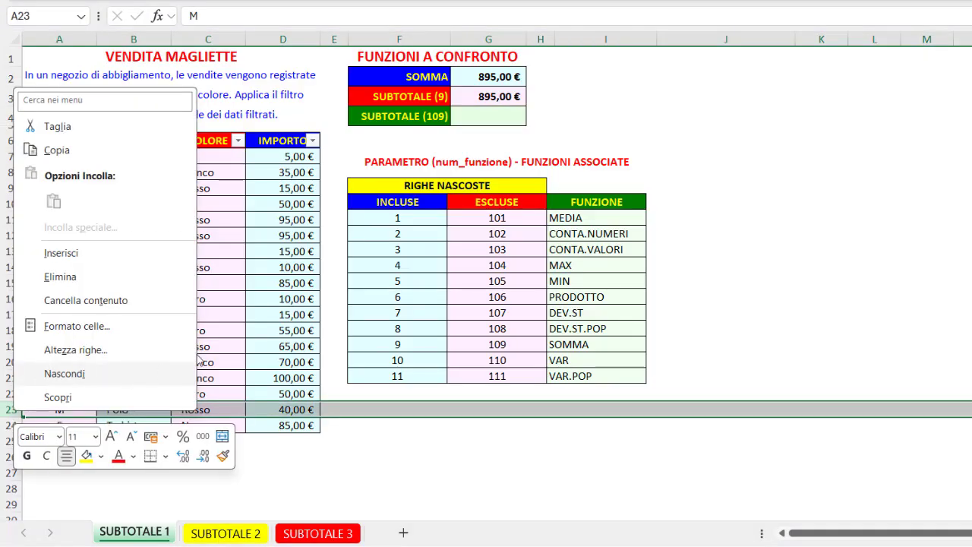
click(508, 110)
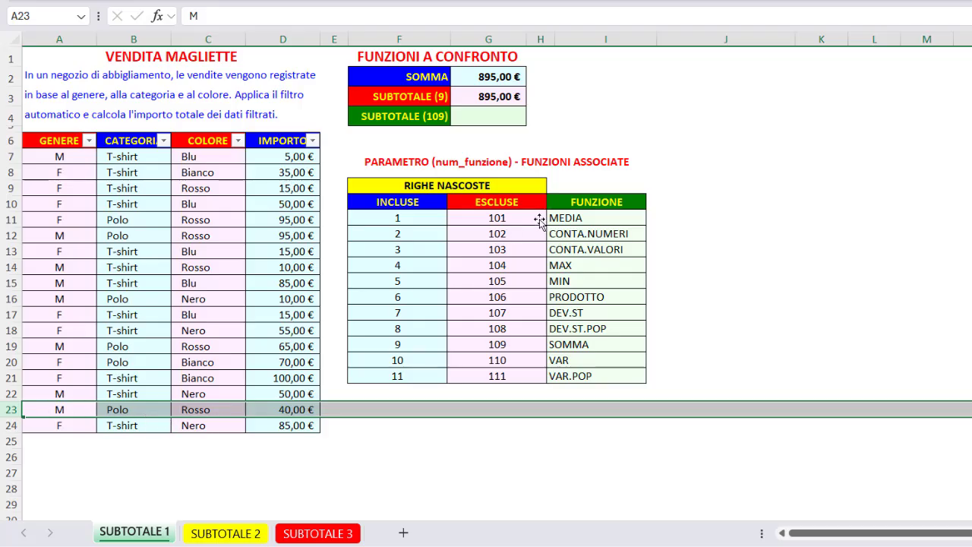
Step: Enter =SUBTOTALE(109;D7:D24) in G4, the SUBTOTALE (109) cell, and check the stored formula
click(486, 118)
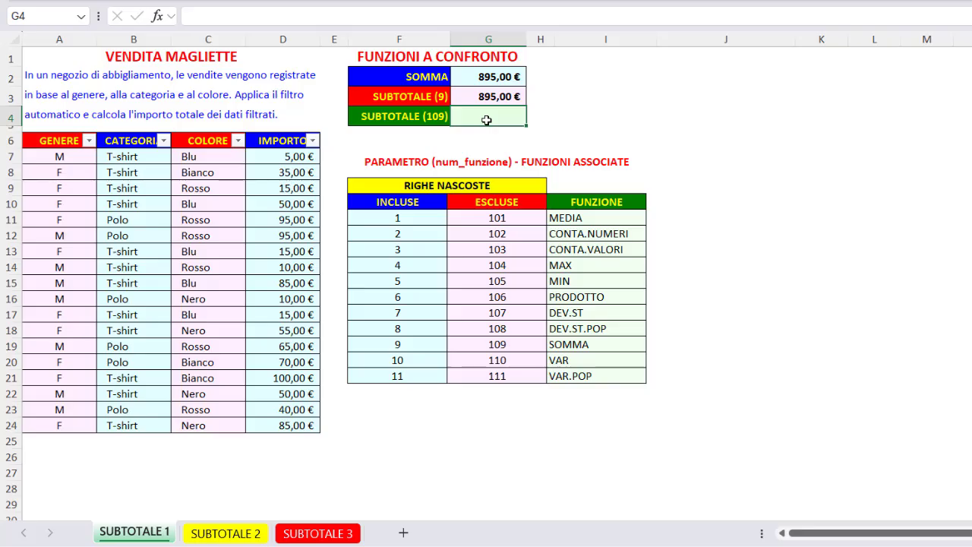
text(=sub)
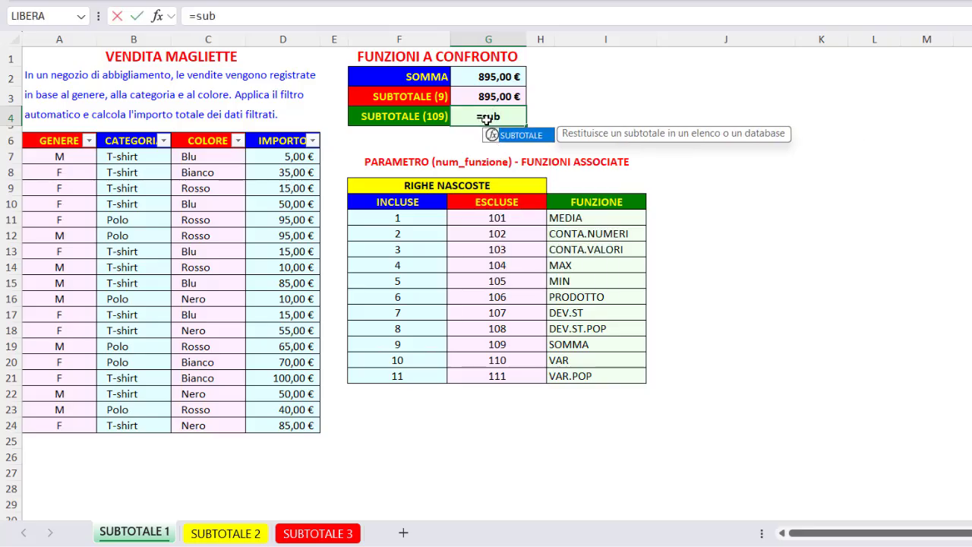
double_click(515, 135)
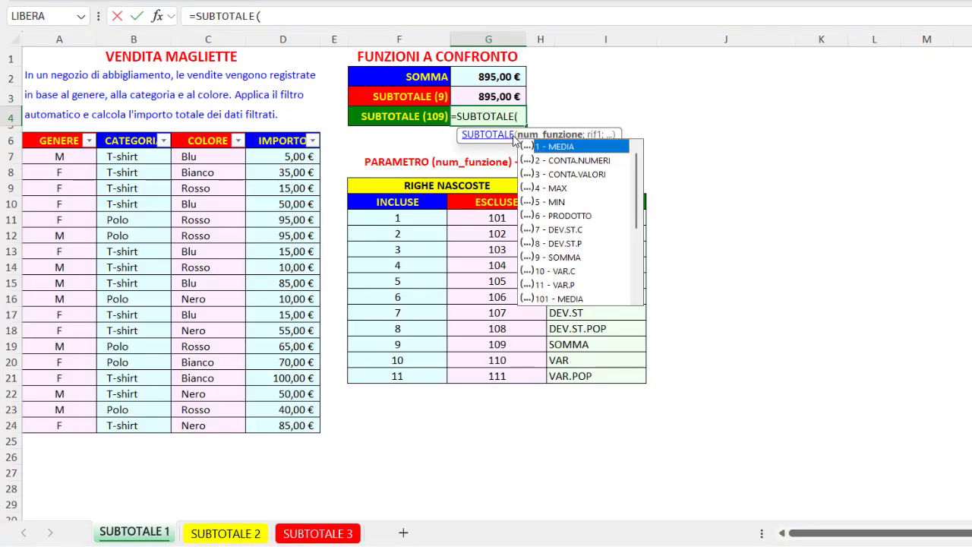
click(638, 285)
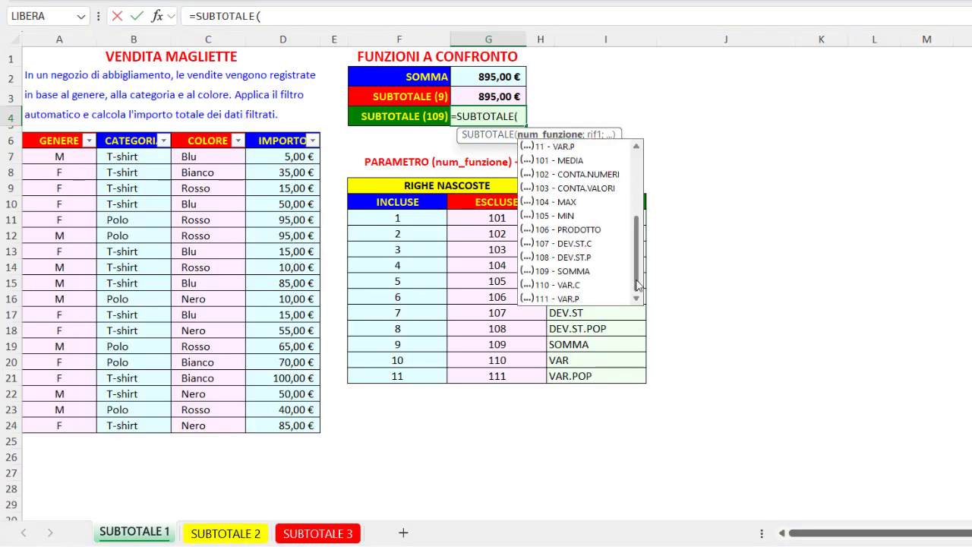
double_click(565, 274)
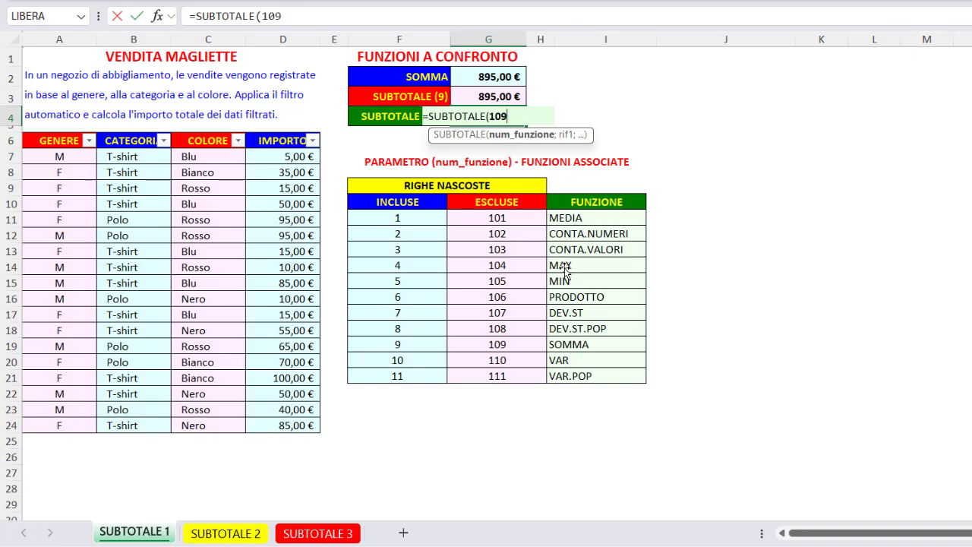
text(;)
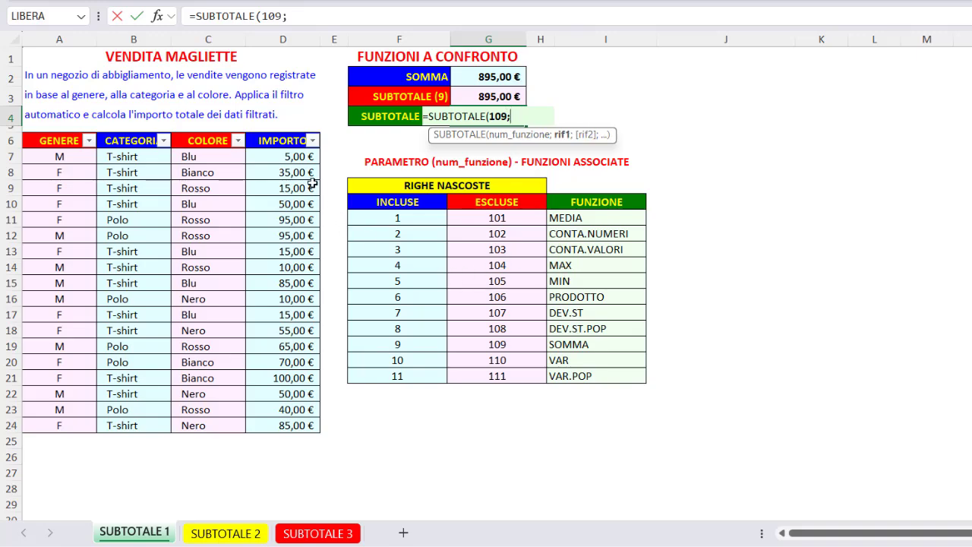
drag(297, 157, 282, 436)
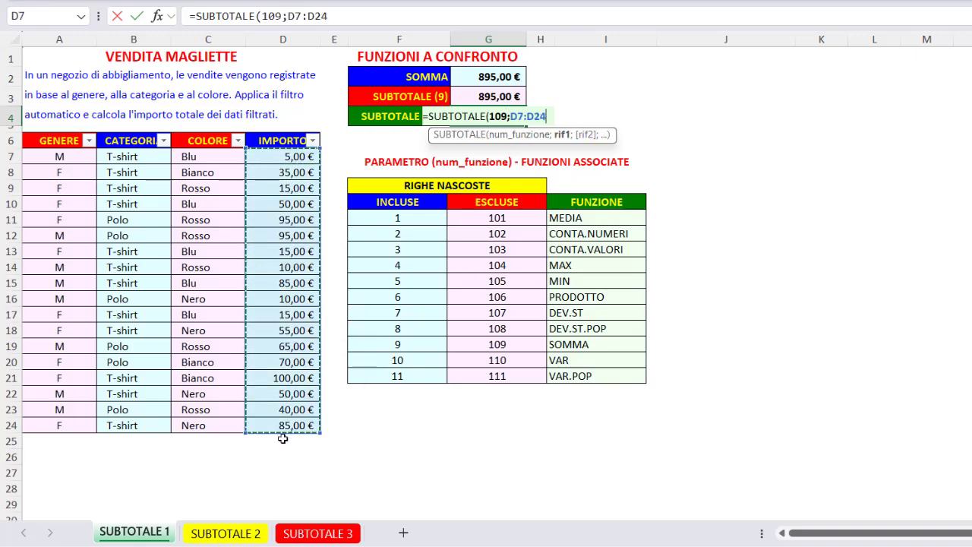
key(Return)
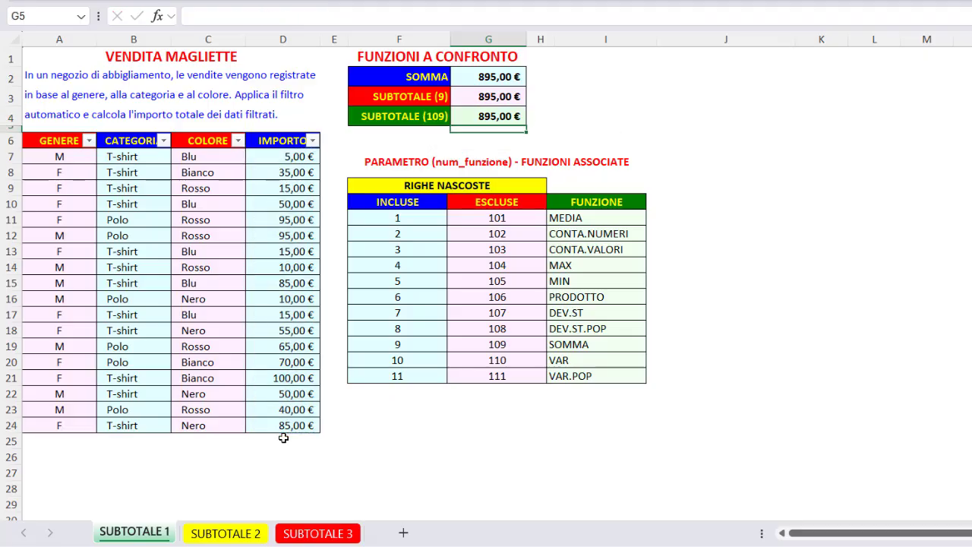
click(476, 114)
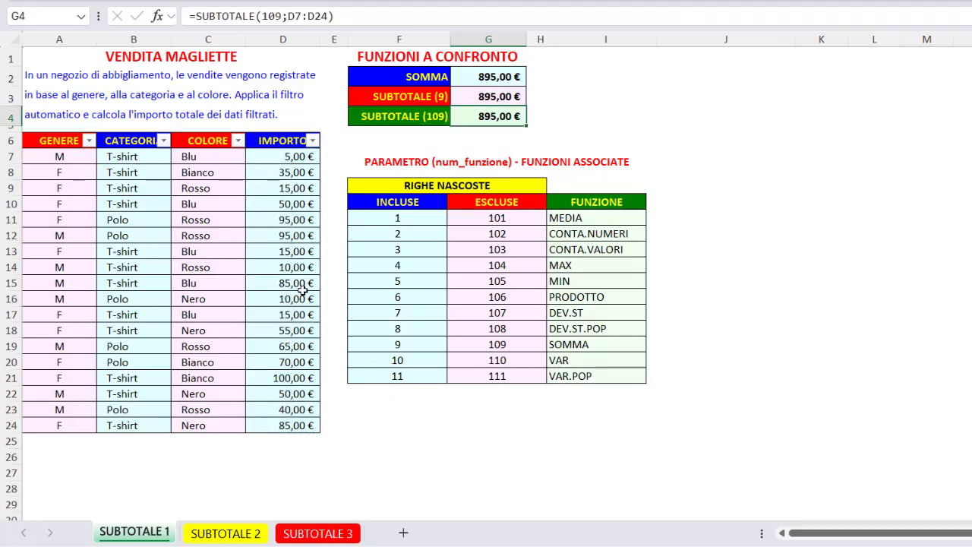
Step: Hide row 23 manually and check the SUBTOTALE (109) cell G4
click(12, 409)
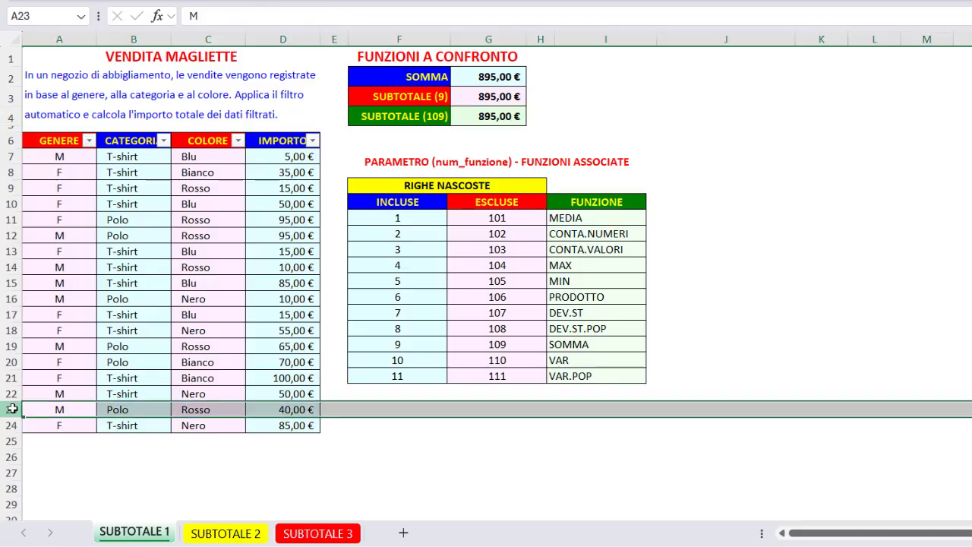
right_click(12, 409)
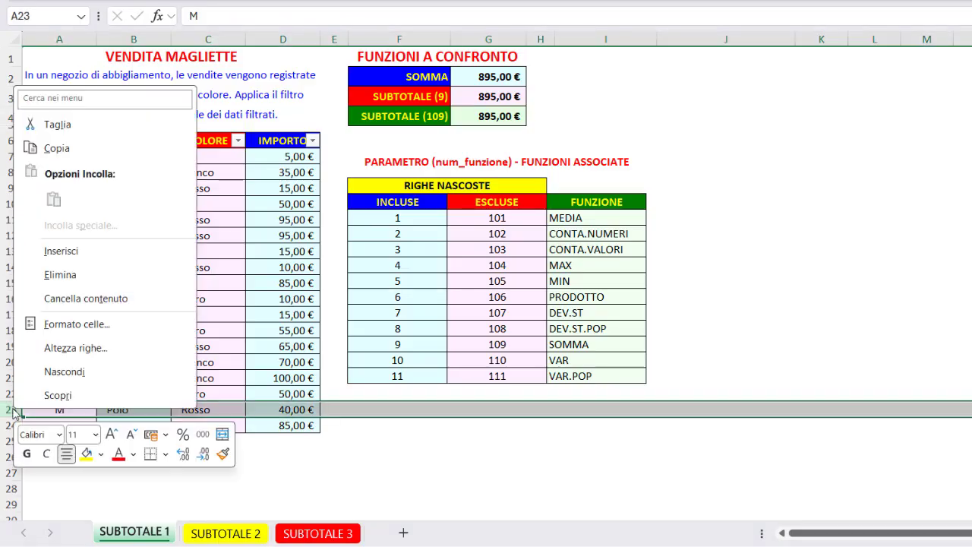
click(59, 371)
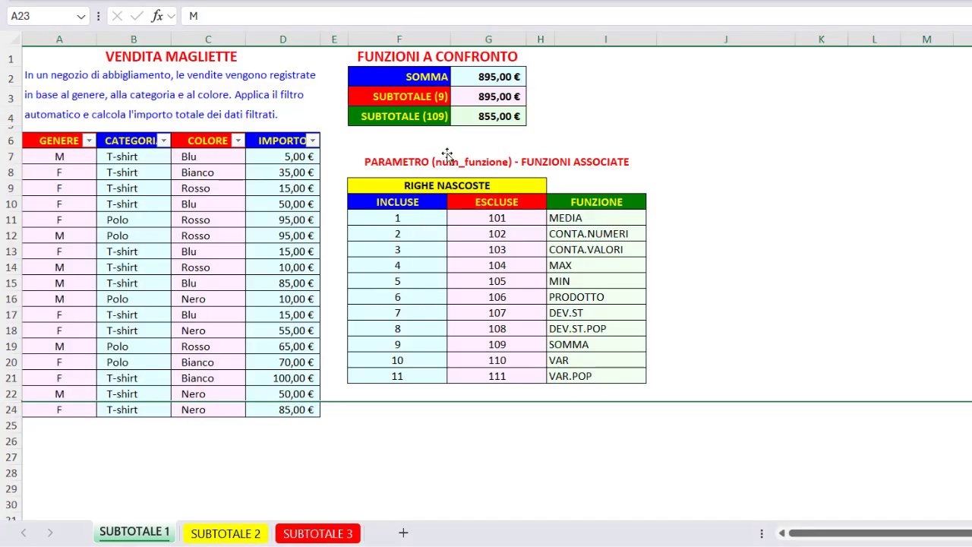
click(466, 118)
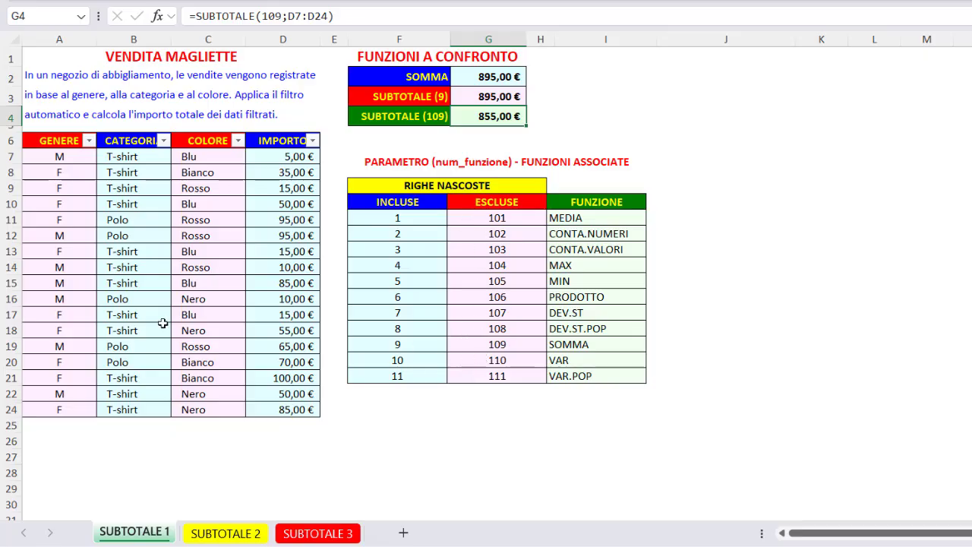
Step: Hide rows 14 to 17 of the sales table manually
drag(11, 268, 7, 311)
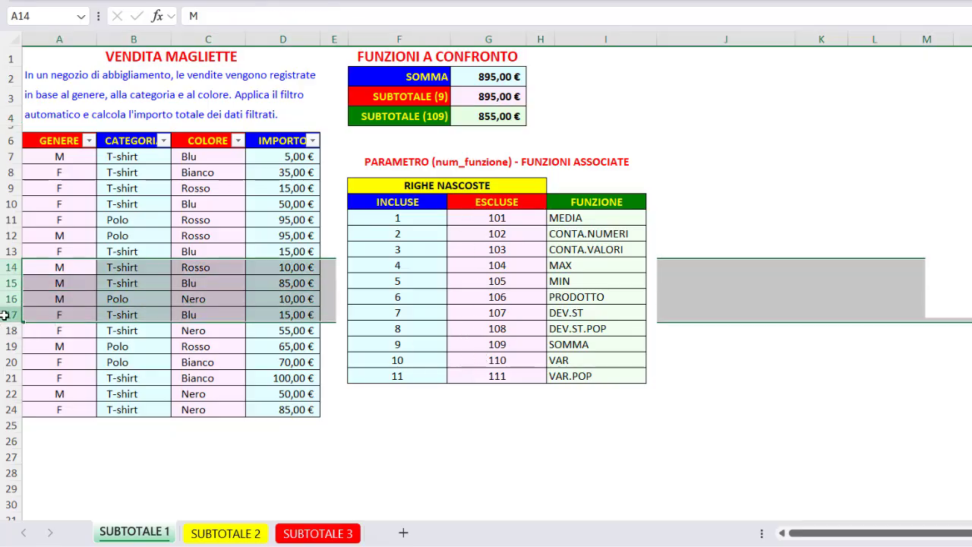
right_click(10, 313)
click(58, 276)
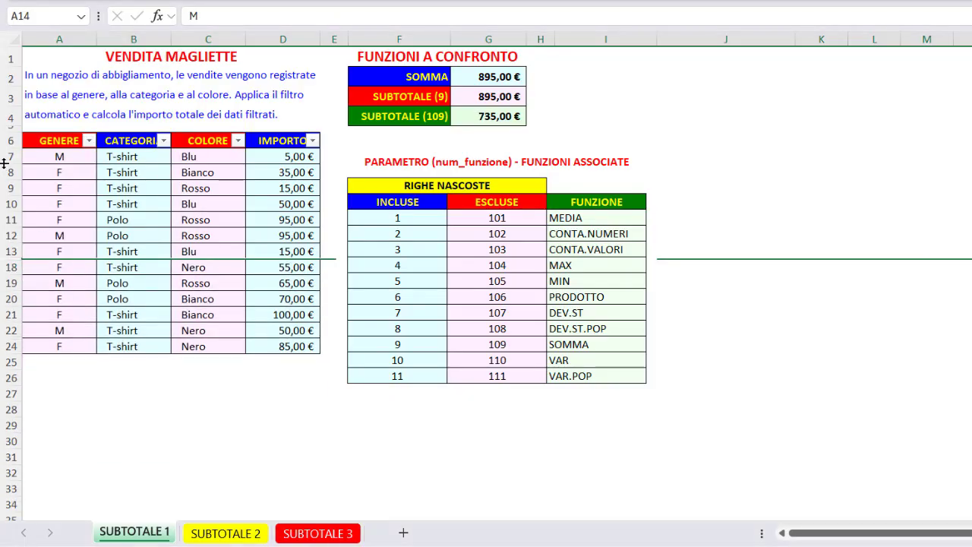
Step: Unhide all the manually hidden rows between rows 7 and 24 of the sales table
drag(7, 157, 7, 348)
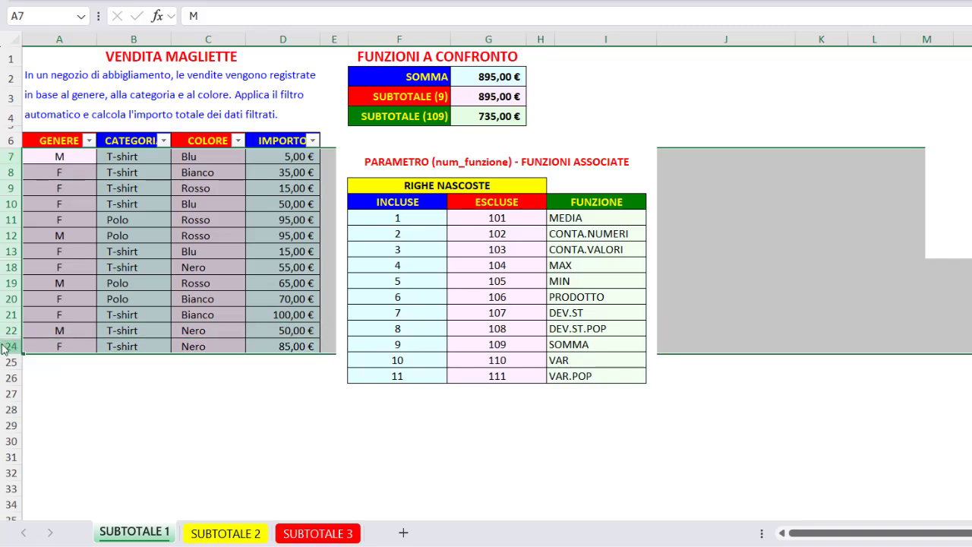
right_click(8, 348)
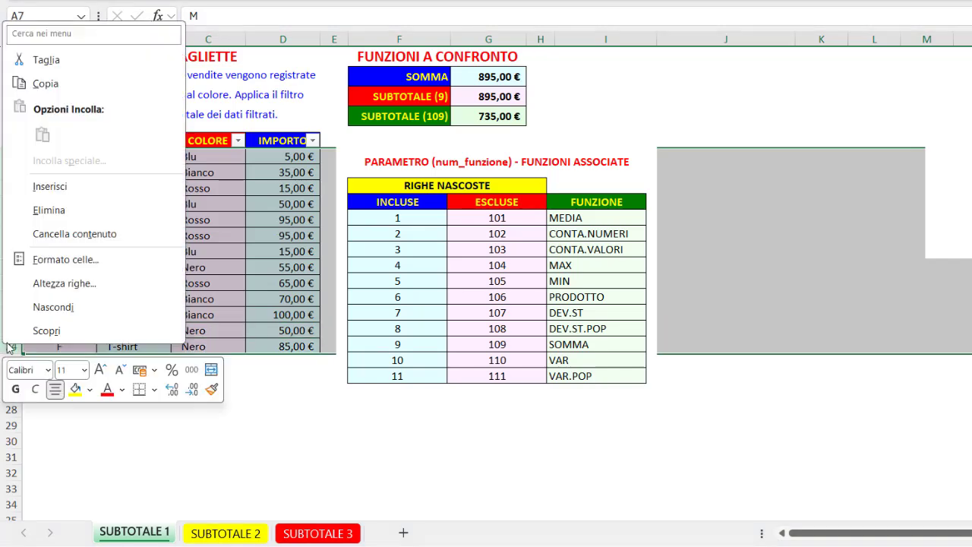
click(48, 331)
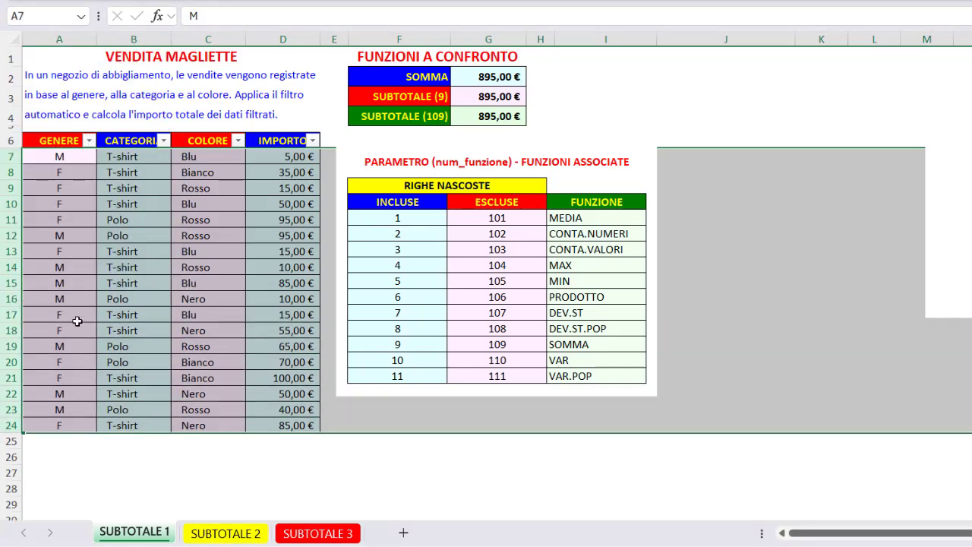
Step: Filter the CATEGORIA column so that only T-shirt rows are shown
click(163, 141)
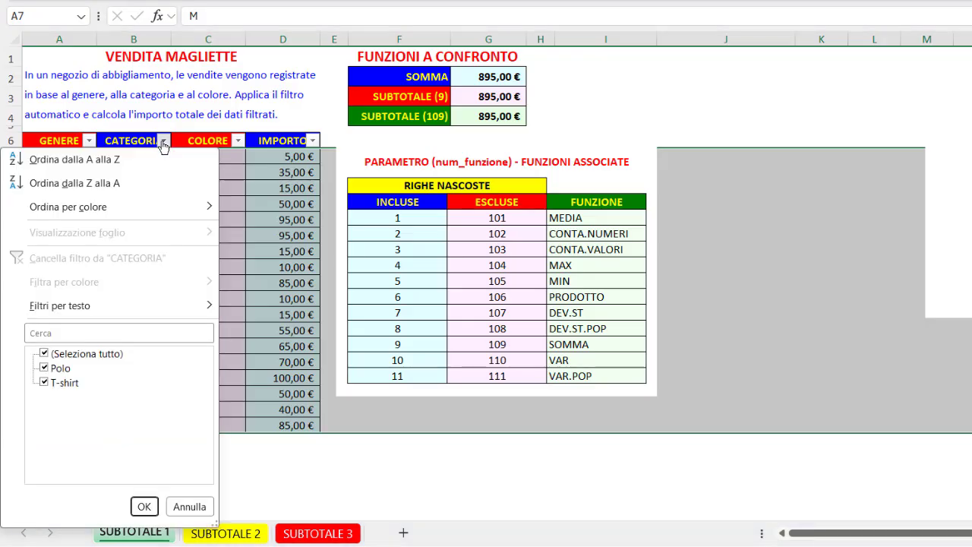
click(44, 353)
click(45, 384)
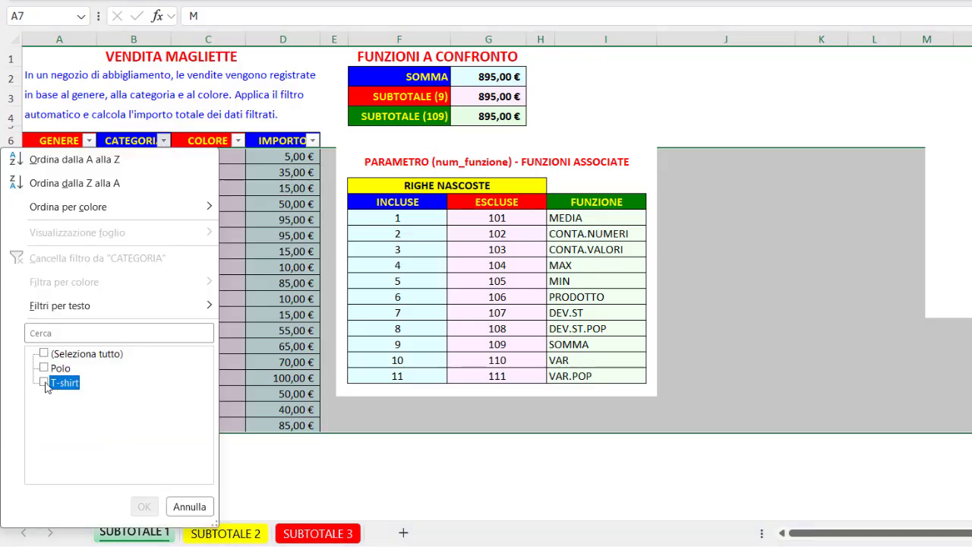
click(44, 383)
click(145, 507)
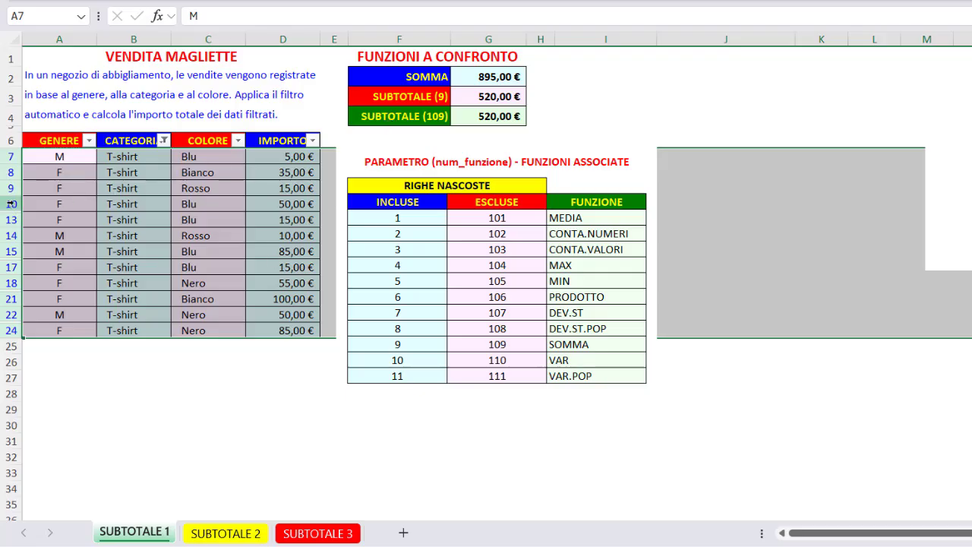
Step: Hide the visible rows 10, 13 and 14 manually while the T-shirt filter is active
drag(11, 203, 12, 235)
right_click(15, 237)
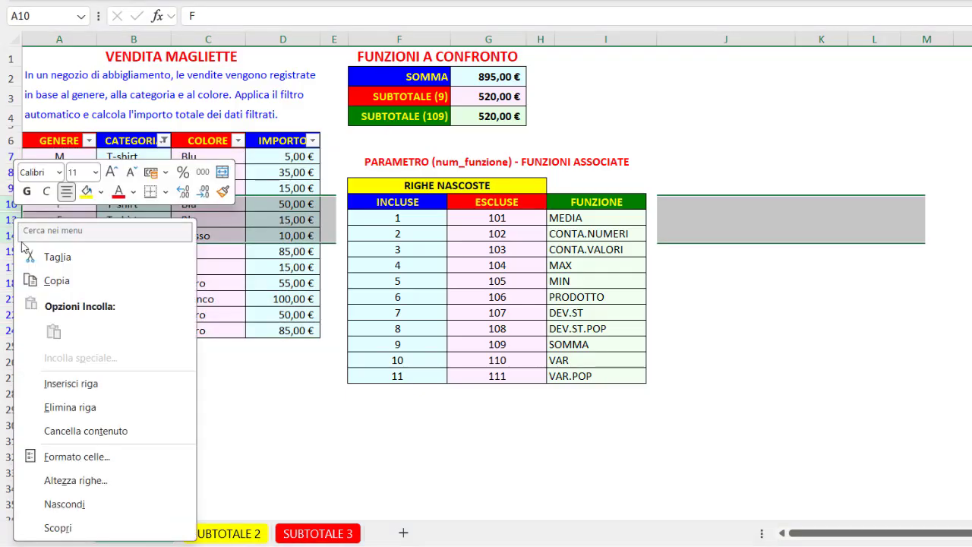
click(65, 504)
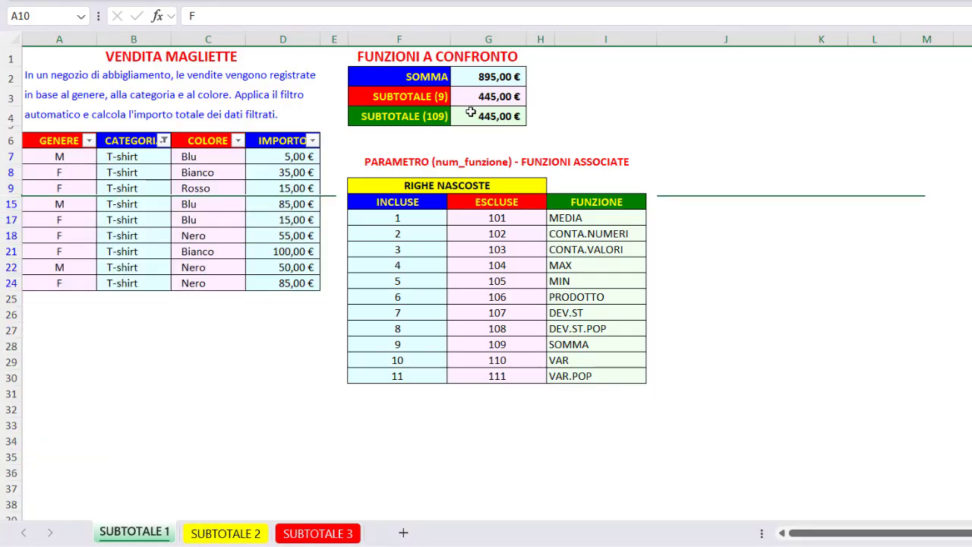
Step: Include every category again in the CATEGORIA filter to show the whole sales table
click(132, 144)
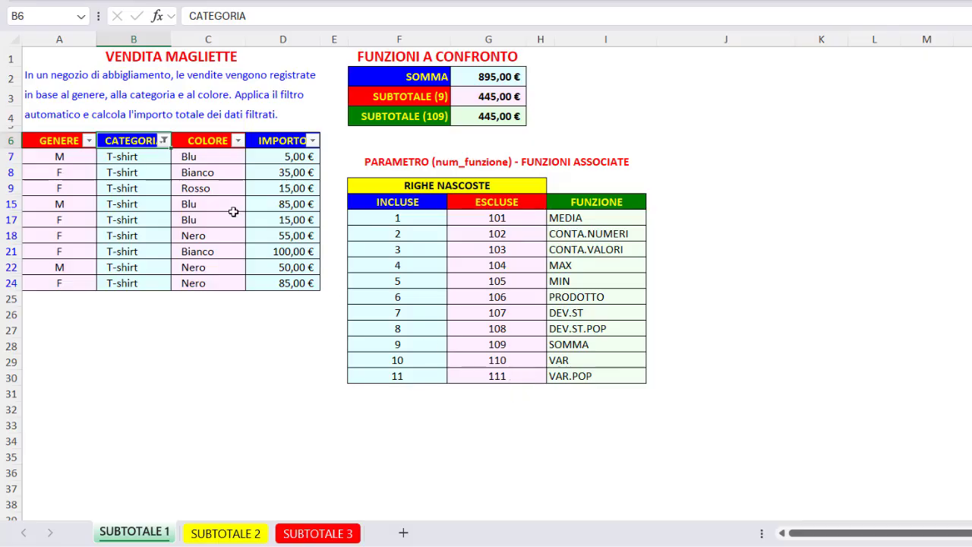
click(164, 140)
click(72, 353)
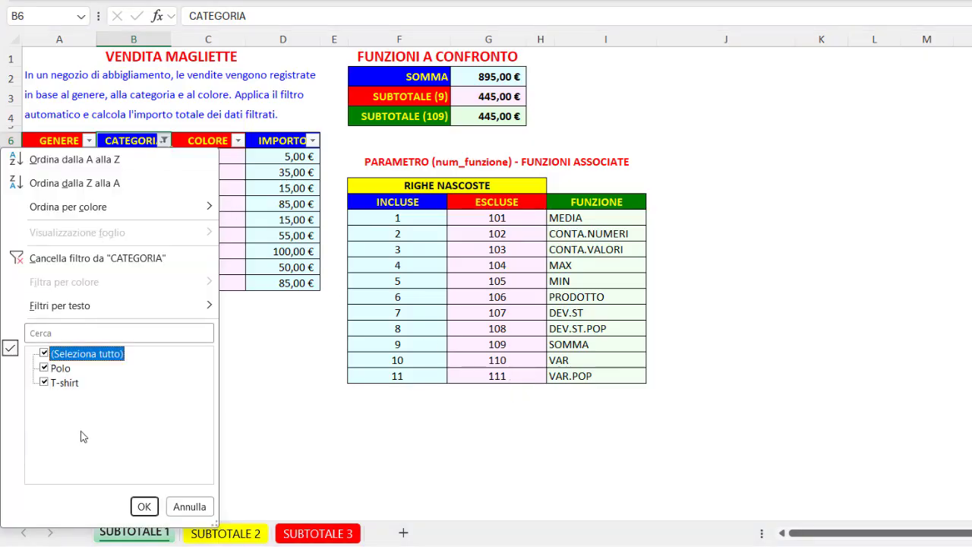
click(145, 506)
Step: Hide rows 17 to 20 manually with no filter active, and undo the hiding
drag(12, 314, 14, 357)
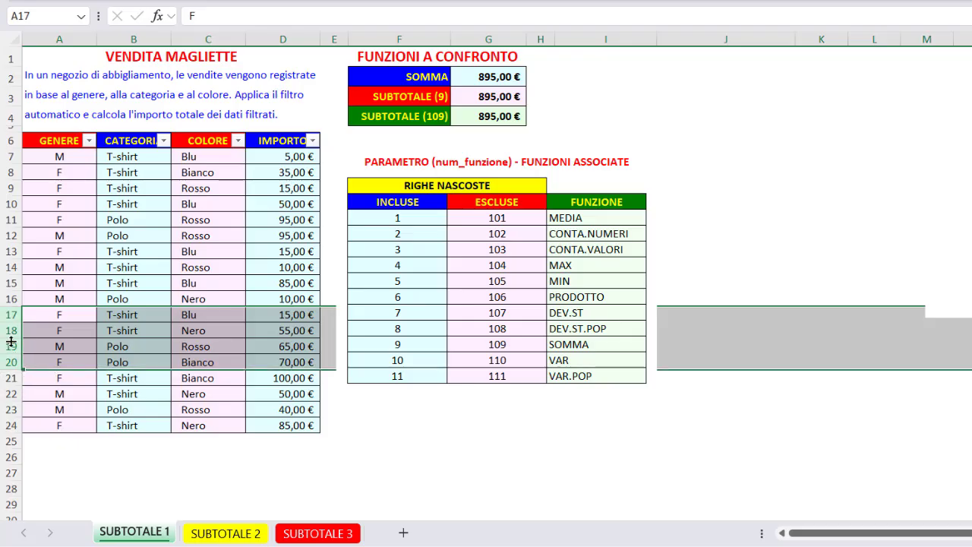
right_click(11, 349)
click(49, 305)
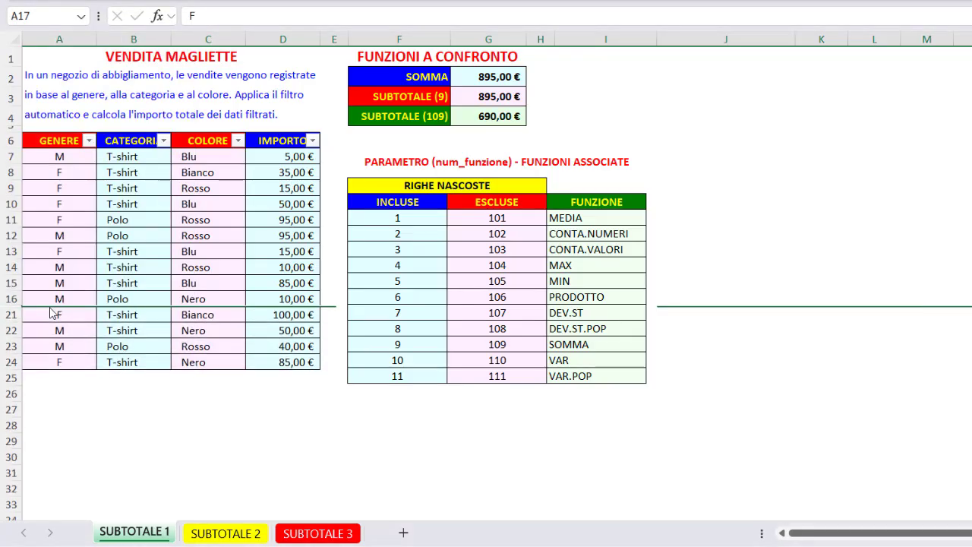
key(ctrl+z)
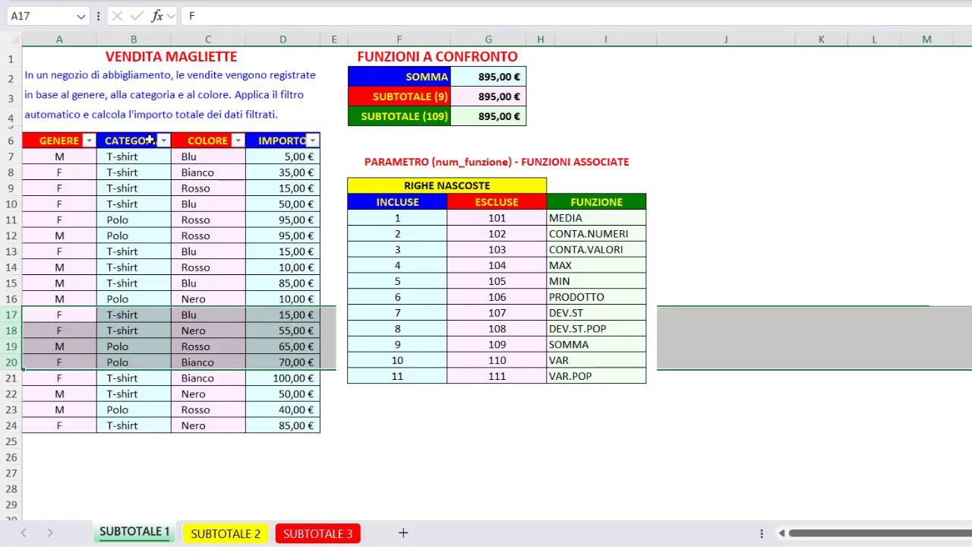
click(269, 65)
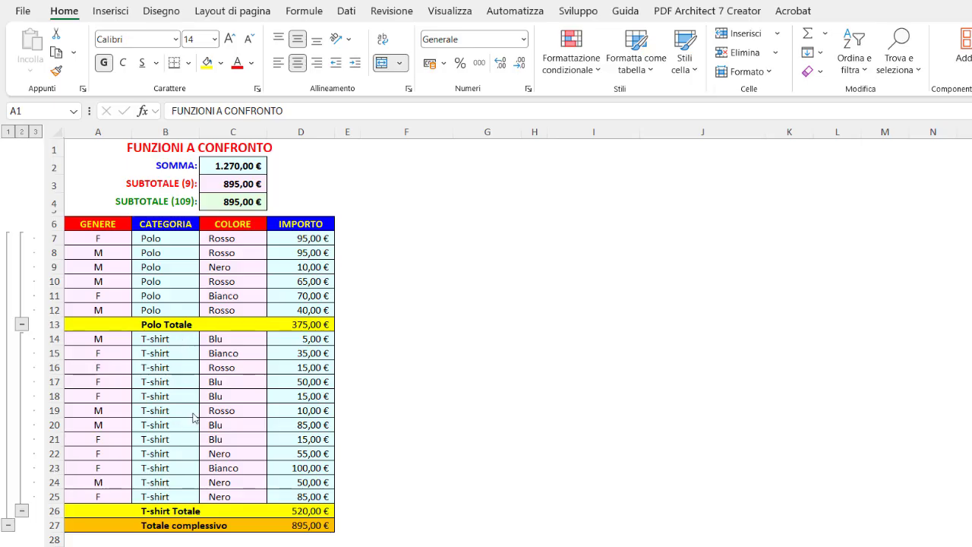
Step: Locate the Subtotale command among the data outline tools without running it, and return to the Polo Totale amount in D13
click(346, 12)
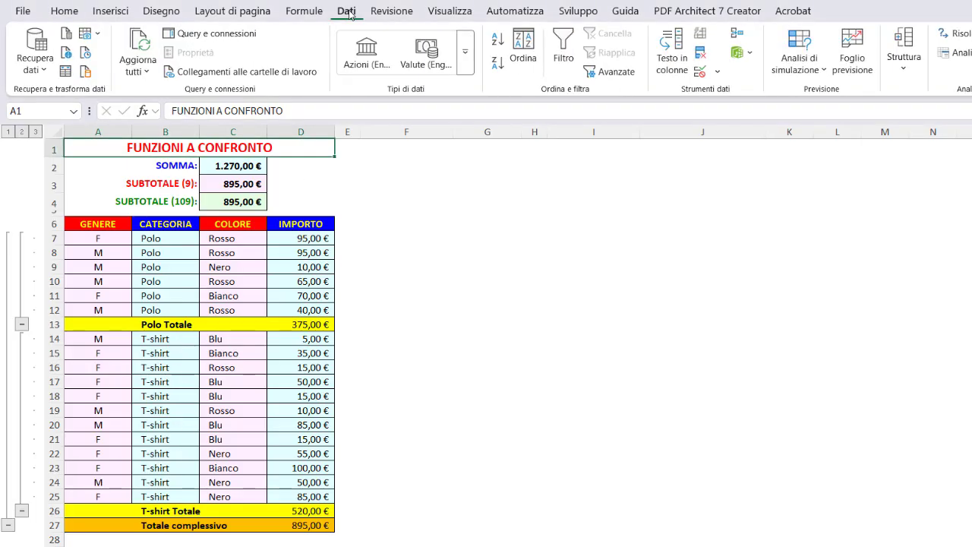
click(902, 45)
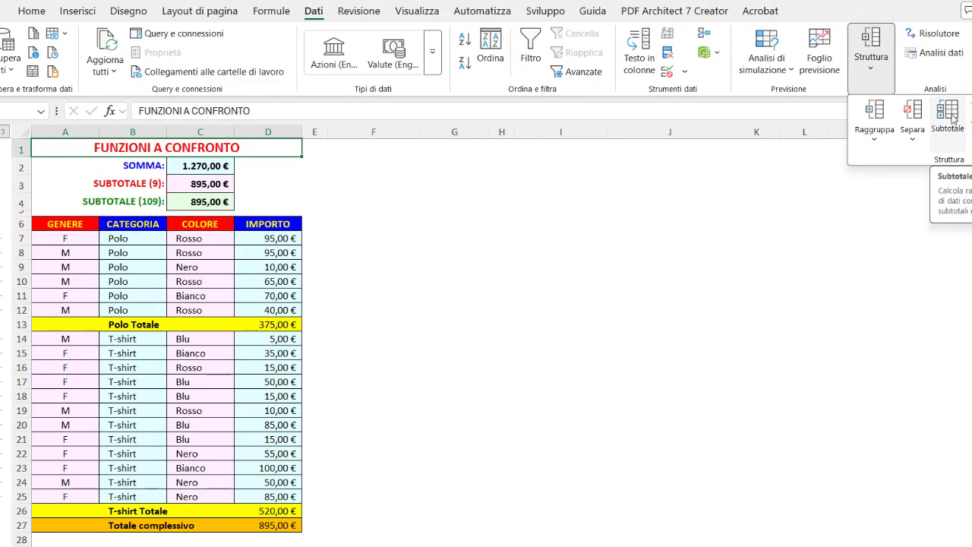
click(266, 325)
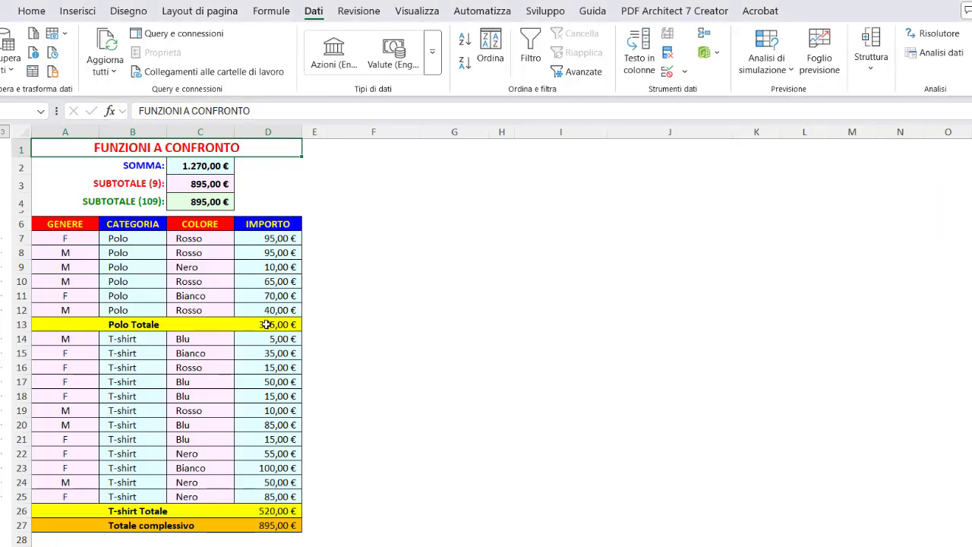
Step: Examine the SUBTOTALE formulas behind the Polo Totale, T-shirt Totale and Totale complessivo amounts in column D
click(266, 324)
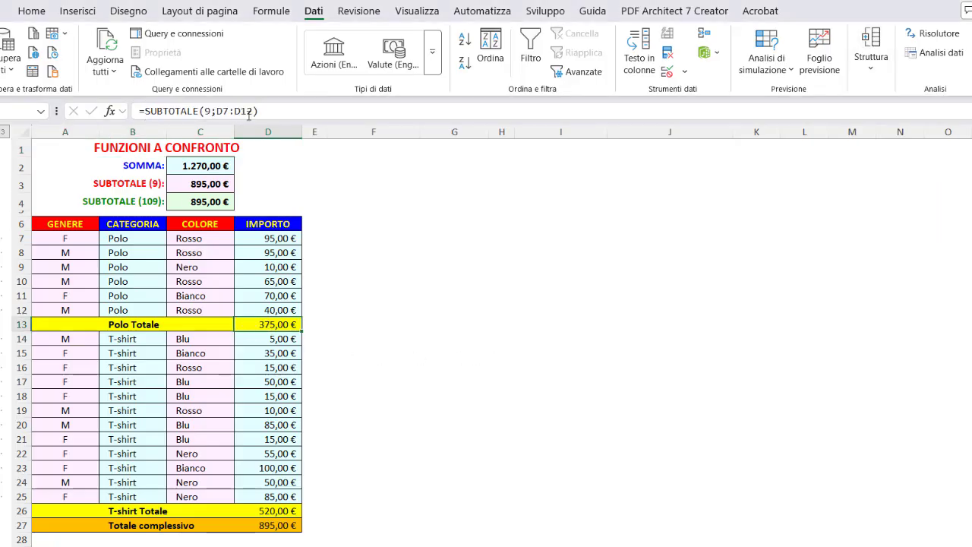
click(264, 511)
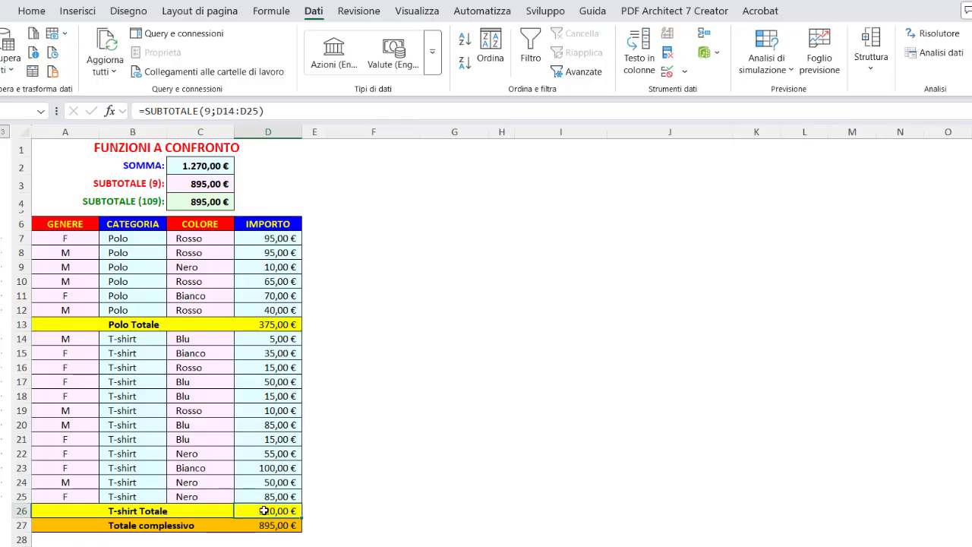
click(244, 526)
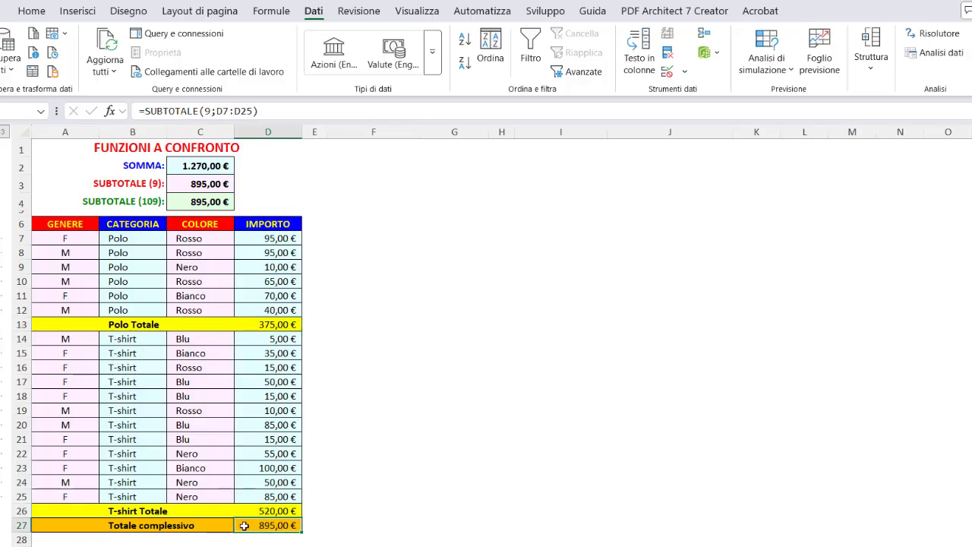
click(871, 72)
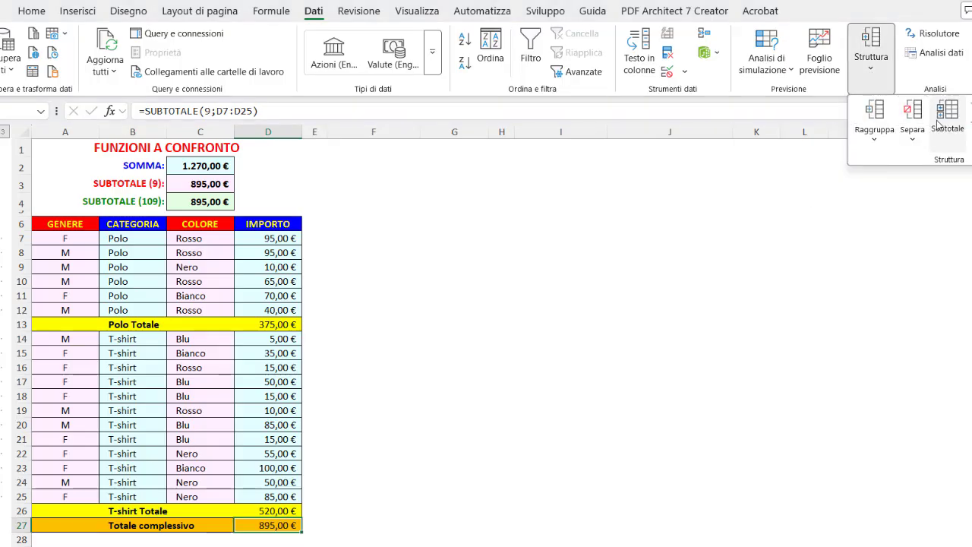
click(253, 325)
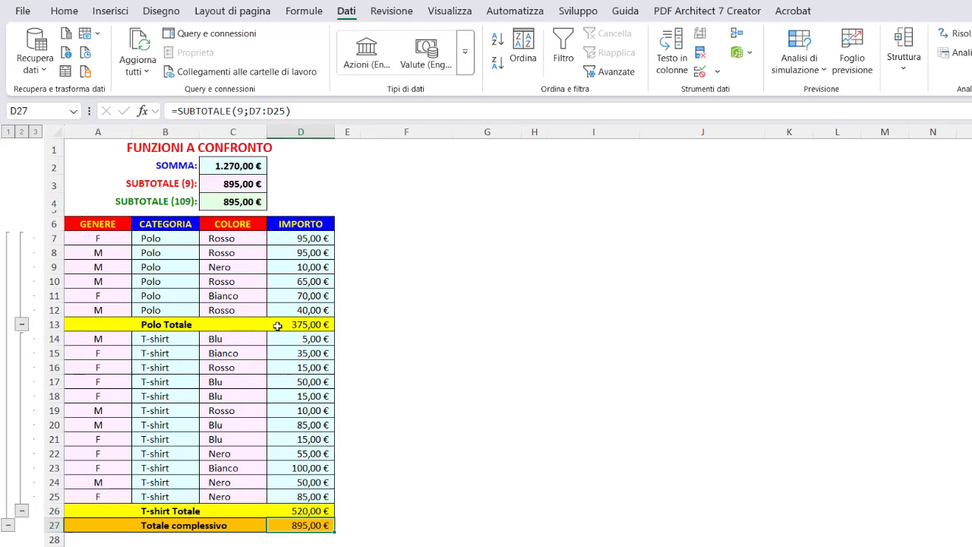
Step: Compare the SOMMA formula in C2 with the Polo Totale formula in D13, and inspect the range used by SUBTOTALE (9) in C3
click(248, 165)
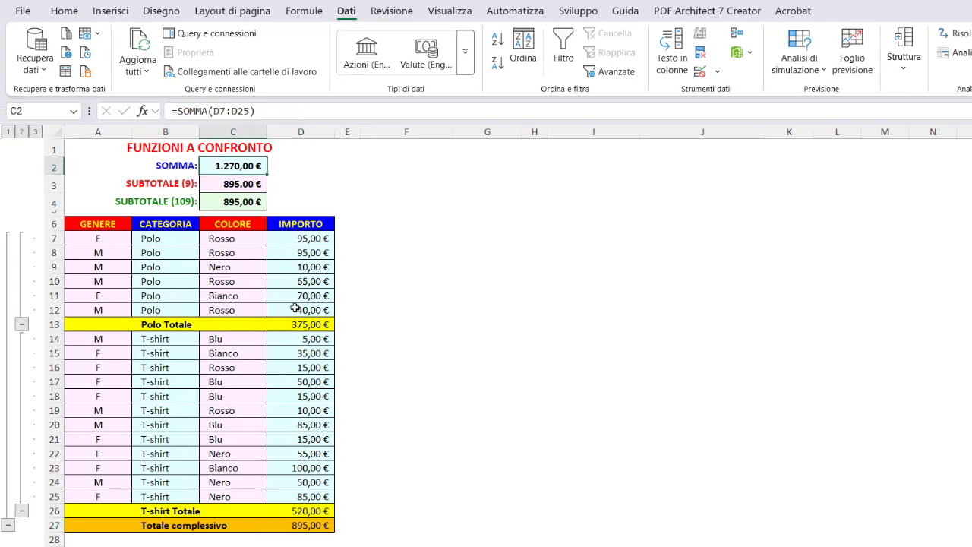
click(280, 325)
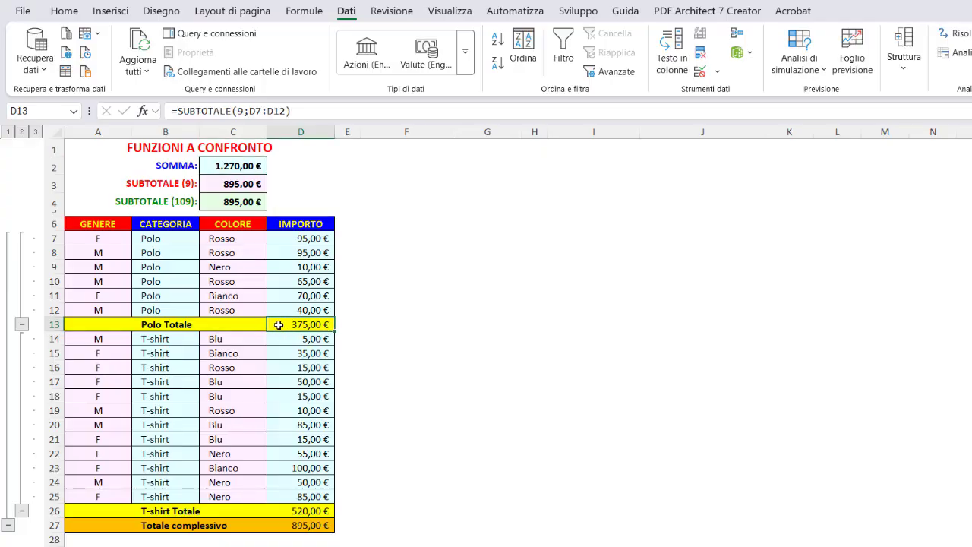
click(255, 184)
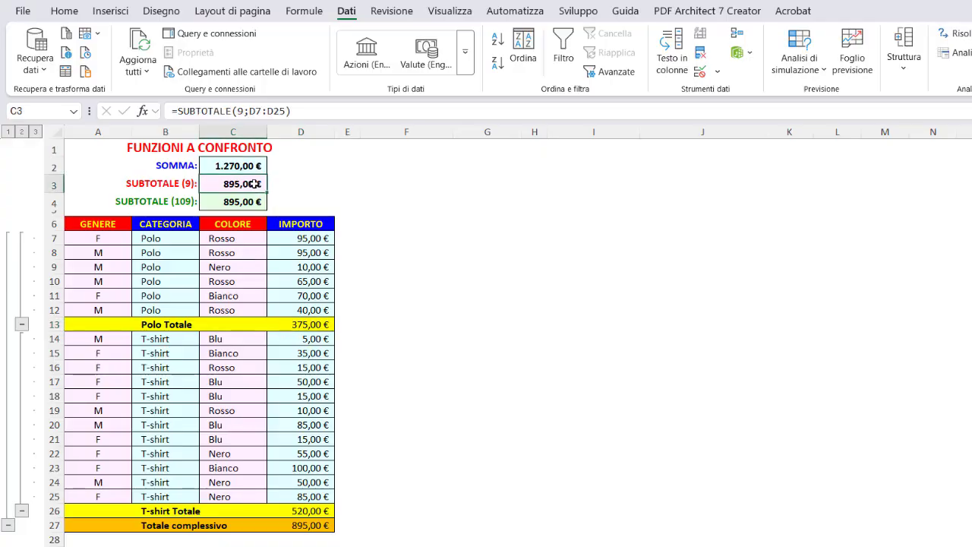
double_click(255, 184)
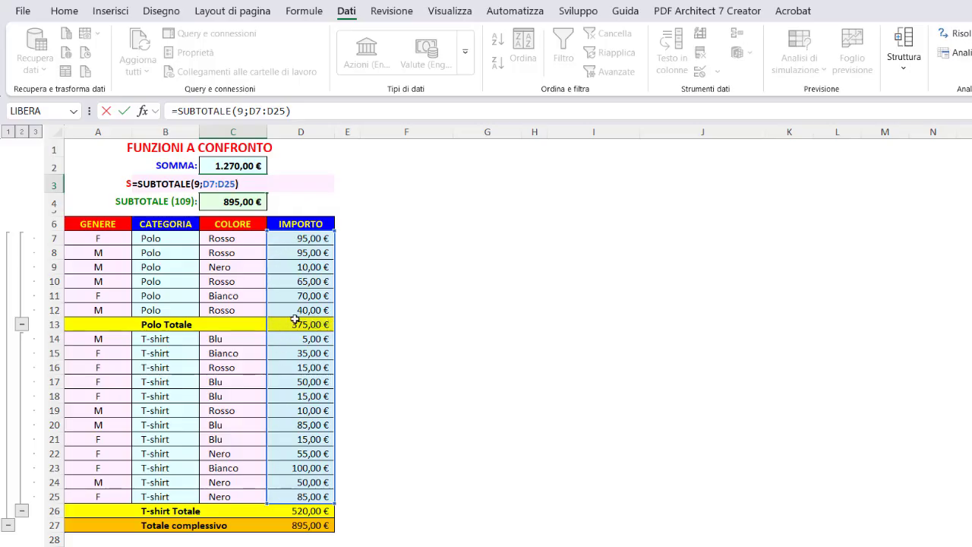
key(Return)
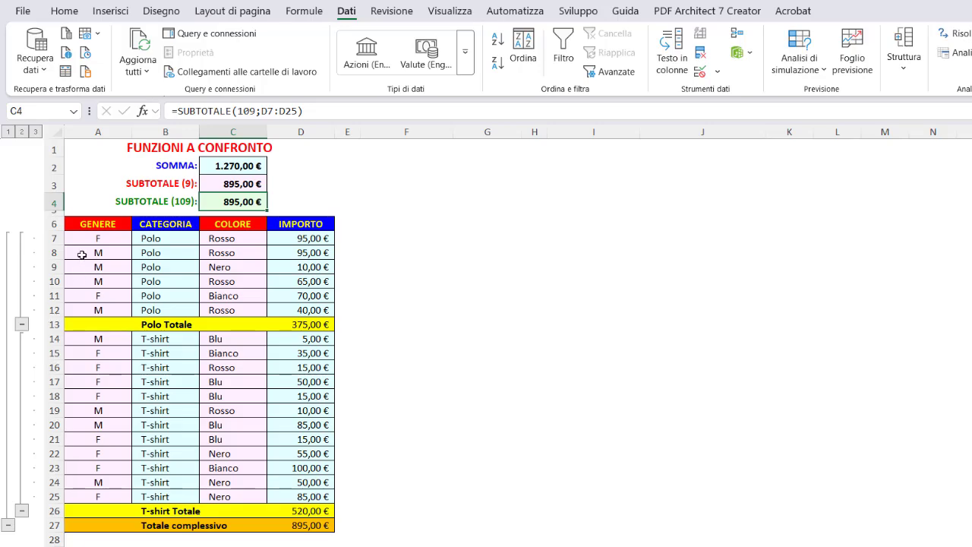
Step: Collapse the Polo and T-shirt groups to compare the summary formulas with the Totale complessivo, and expand both groups again
click(21, 325)
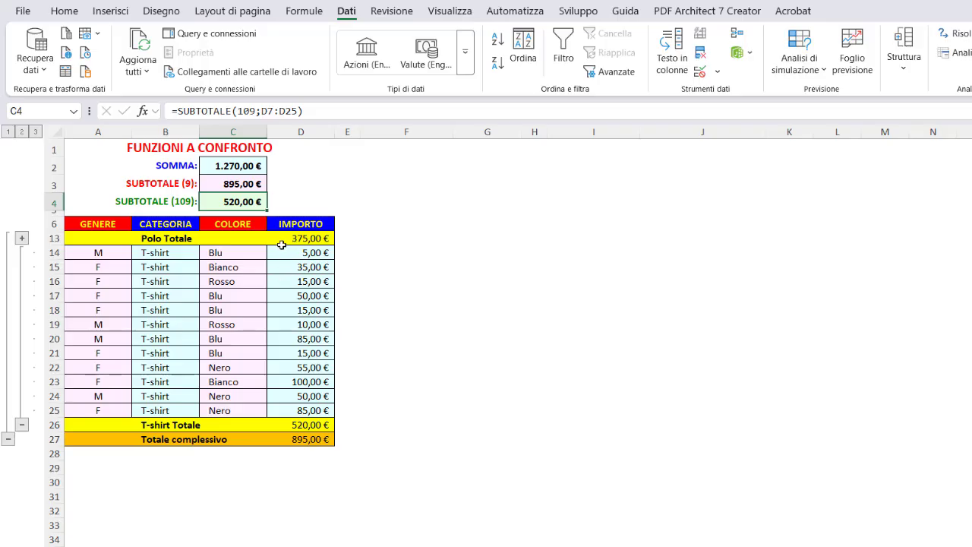
click(22, 426)
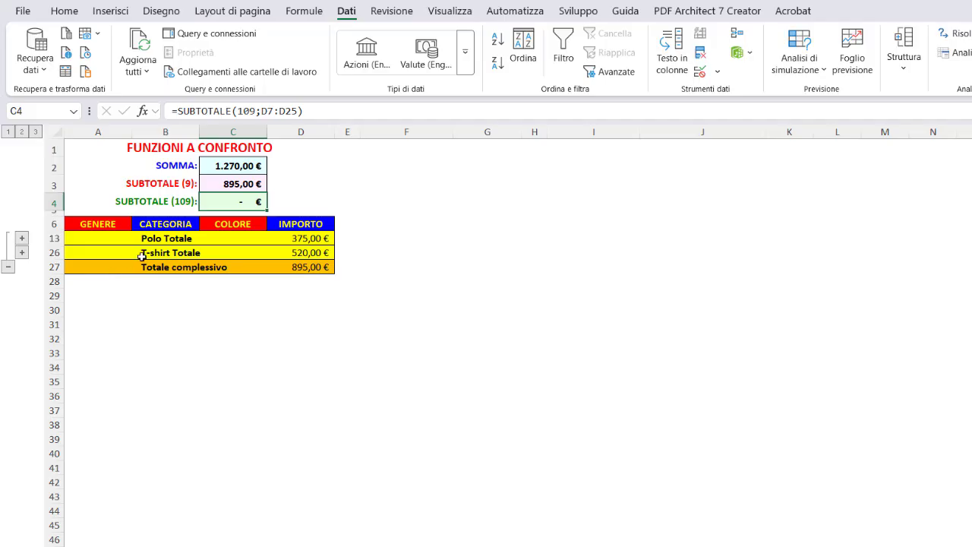
click(207, 185)
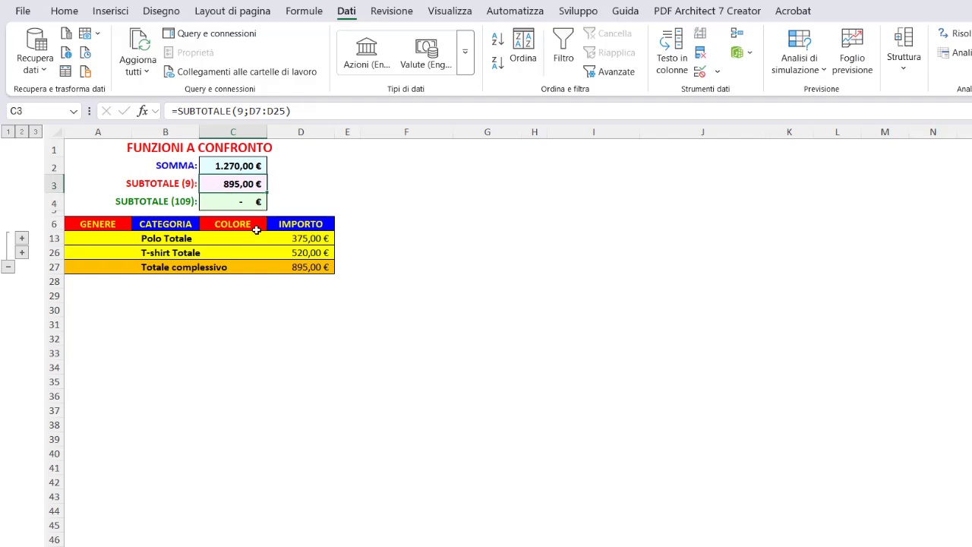
click(282, 270)
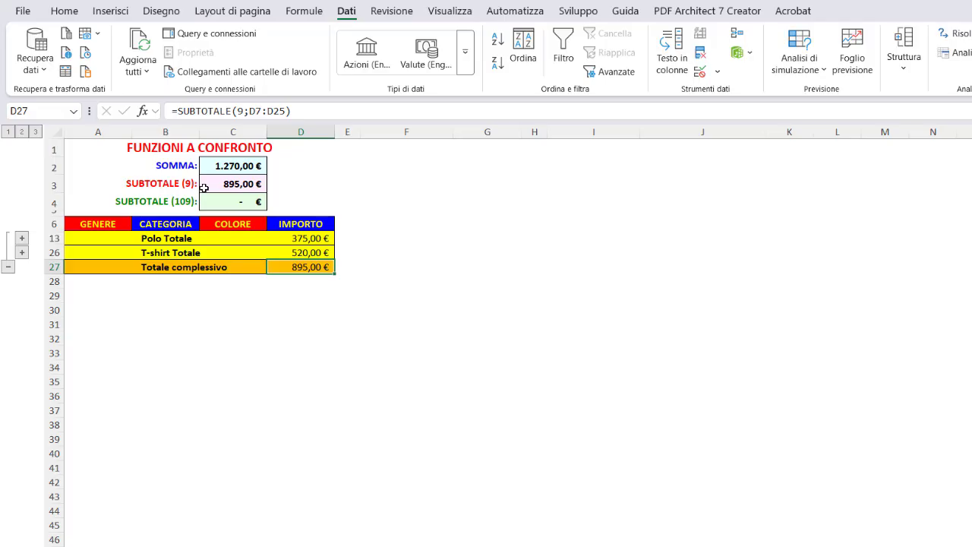
click(22, 238)
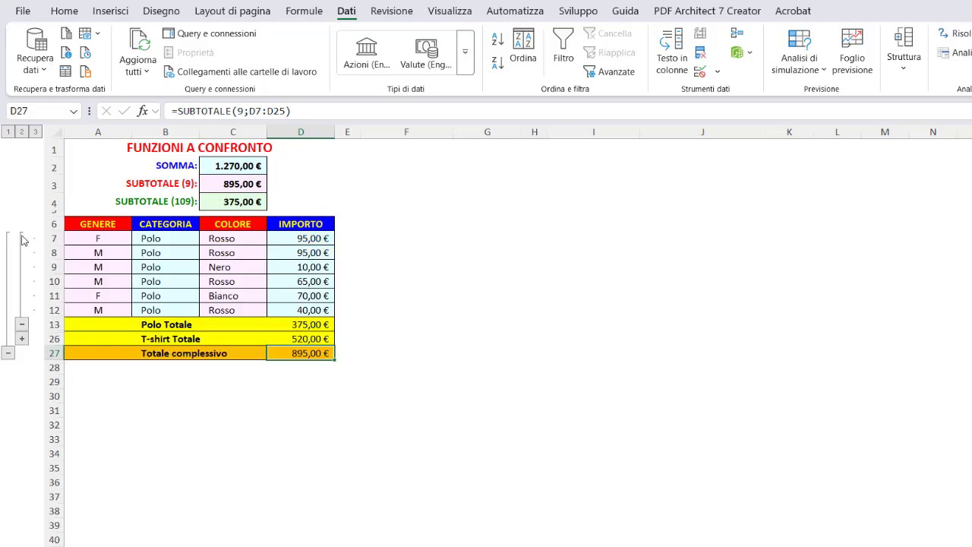
click(22, 339)
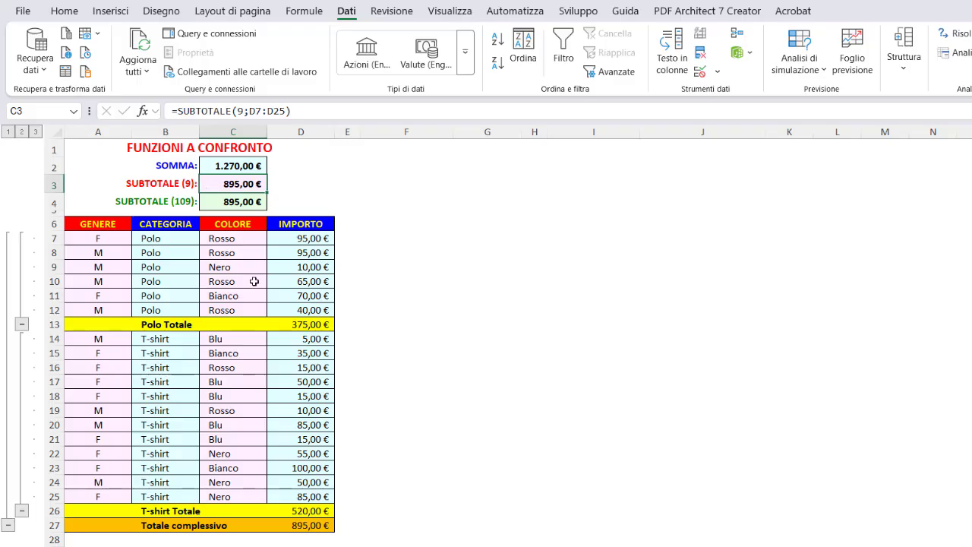
Step: Review the formulas of the Polo Totale in D13, SUBTOTALE (9) in C3 and SUBTOTALE (109) in C4
click(280, 322)
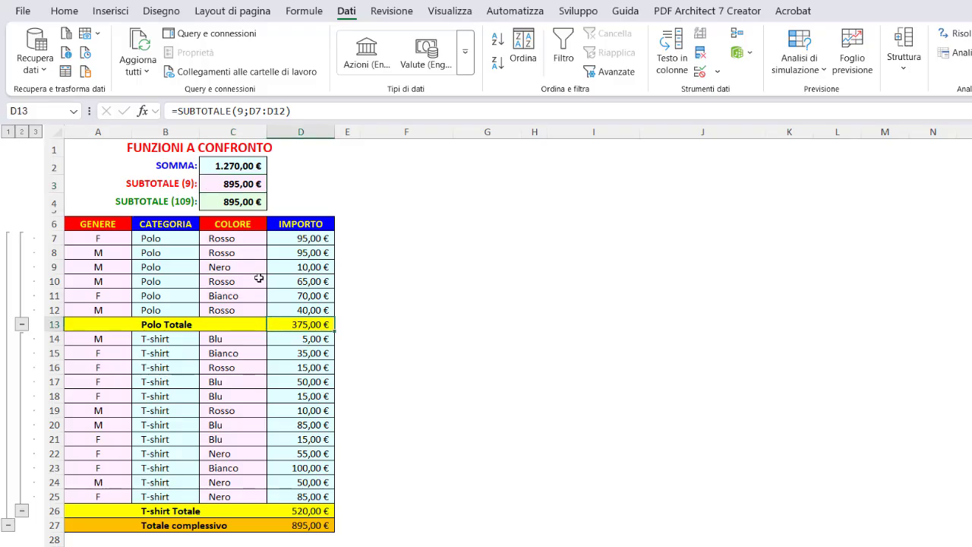
click(211, 184)
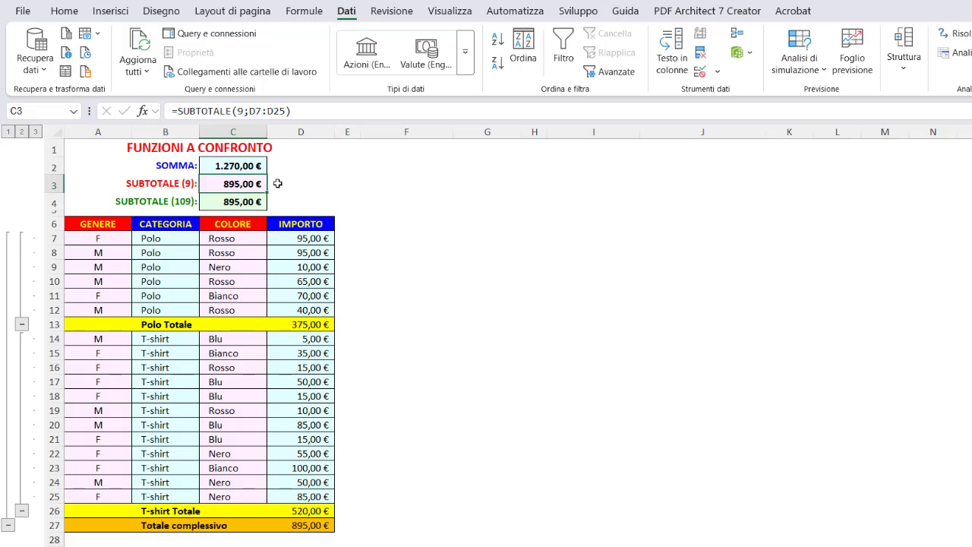
click(213, 201)
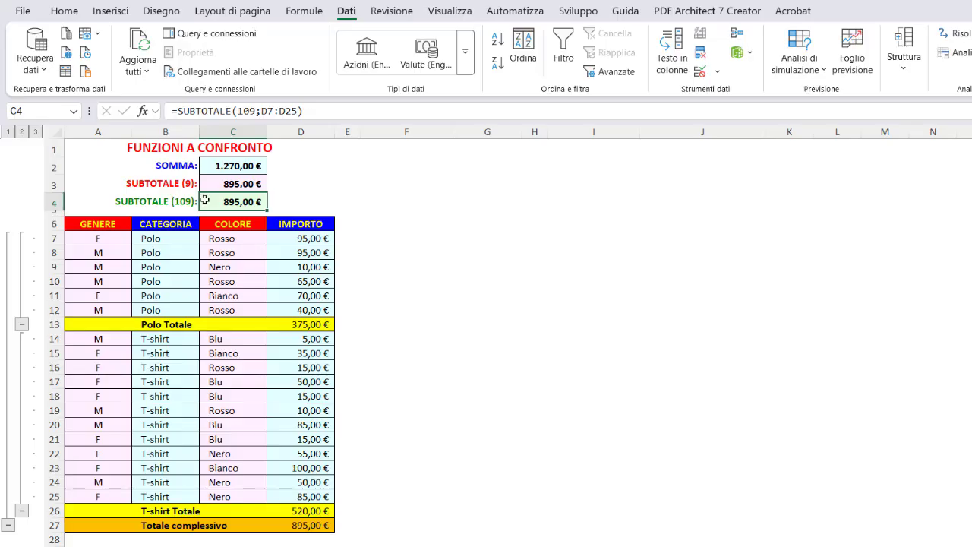
Step: Collapse only the Polo detail rows above the Polo Totale, and expand them again
click(107, 147)
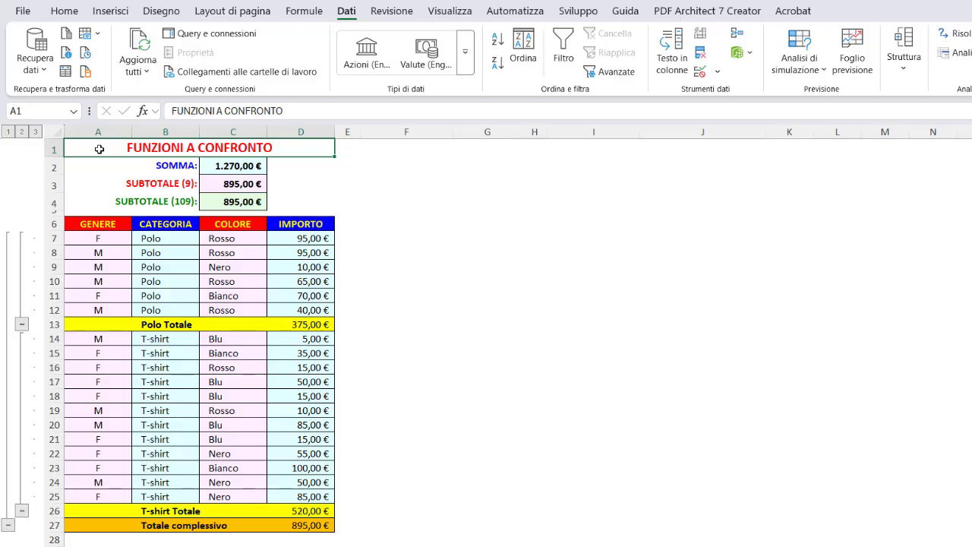
click(21, 325)
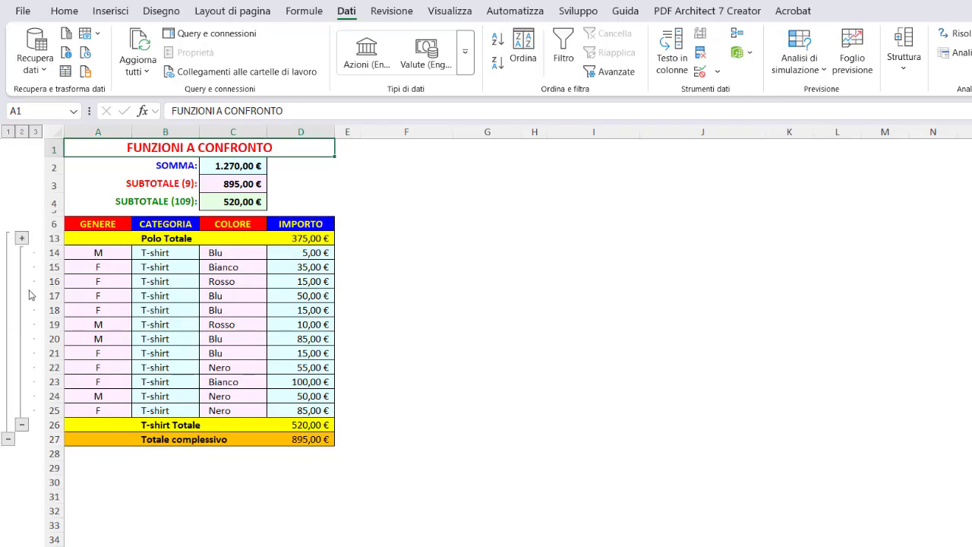
click(21, 239)
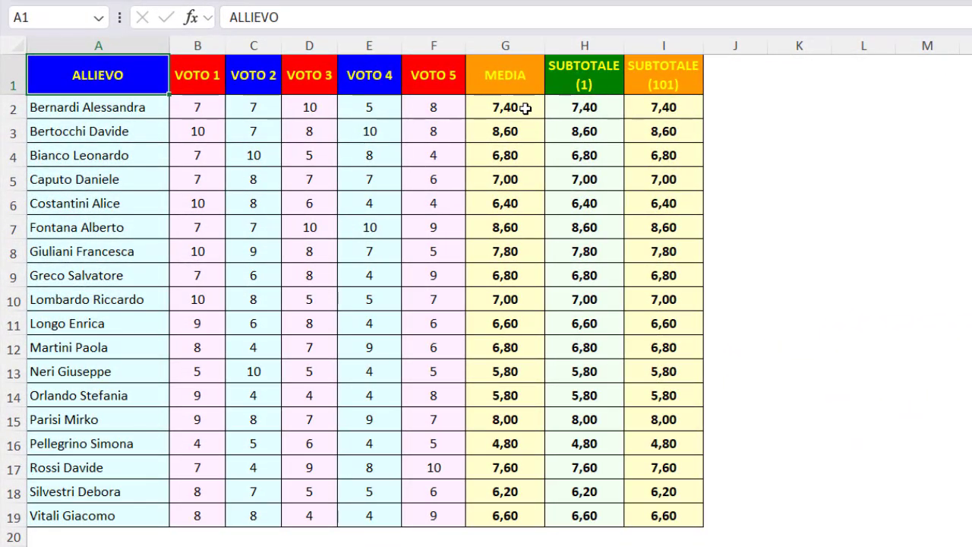
Step: On the student grades sheet, examine the MEDIA, SUBTOTALE (1) and SUBTOTALE (101) formulas in G2, H2 and I2
click(529, 107)
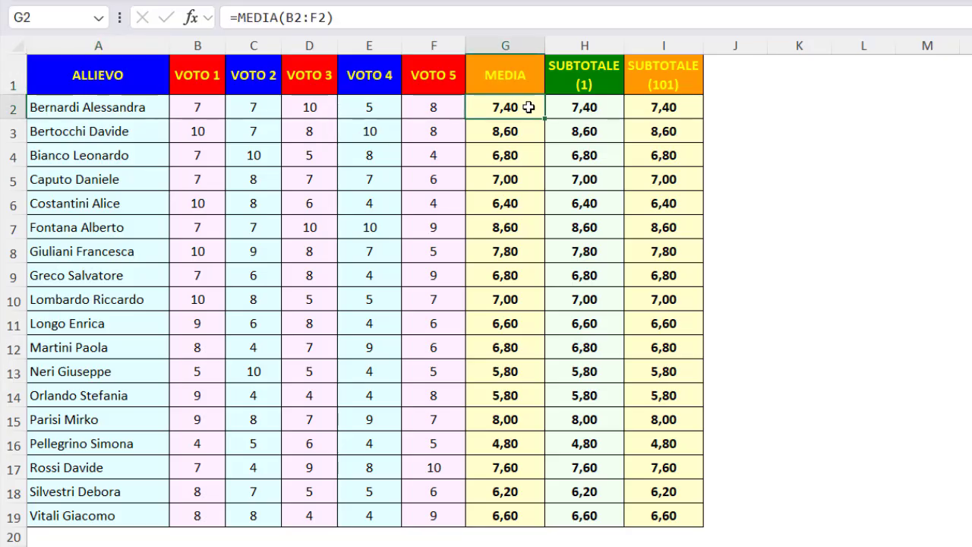
click(609, 107)
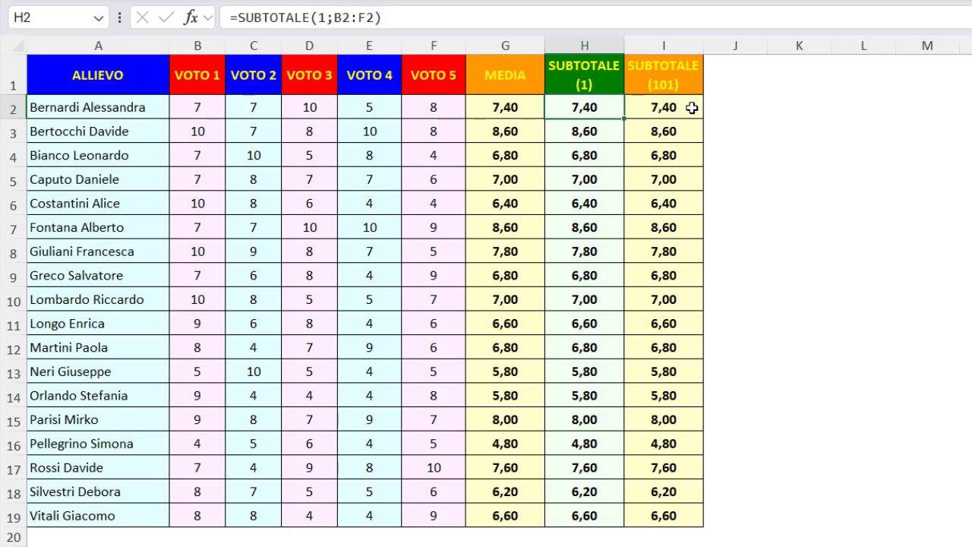
click(692, 108)
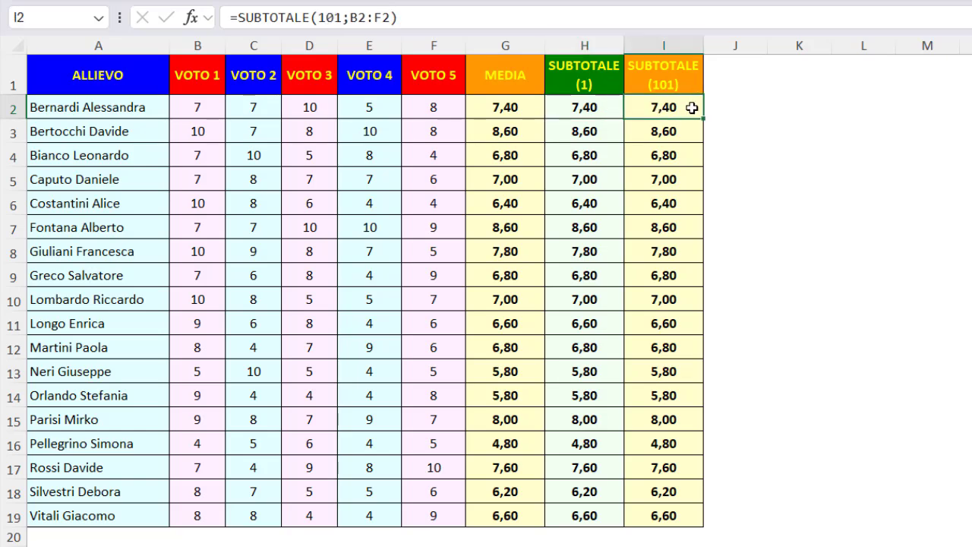
click(531, 107)
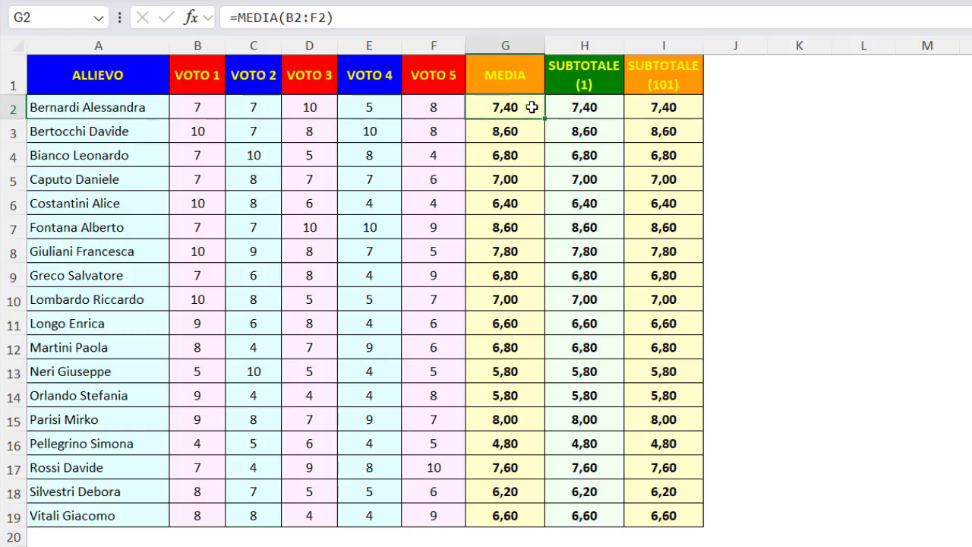
click(609, 108)
click(689, 108)
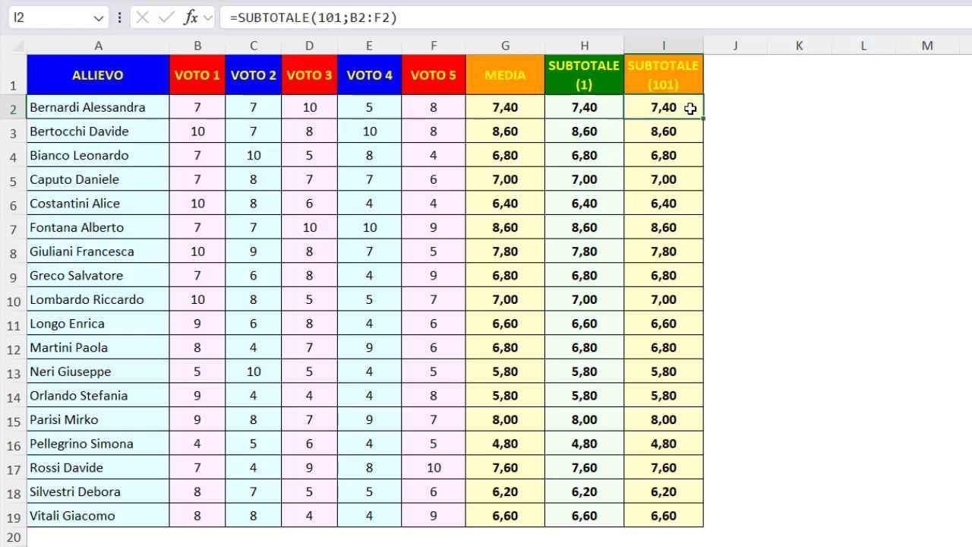
Step: Hide columns D to F, containing VOTO 3, VOTO 4 and VOTO 5
drag(313, 45, 423, 54)
right_click(433, 50)
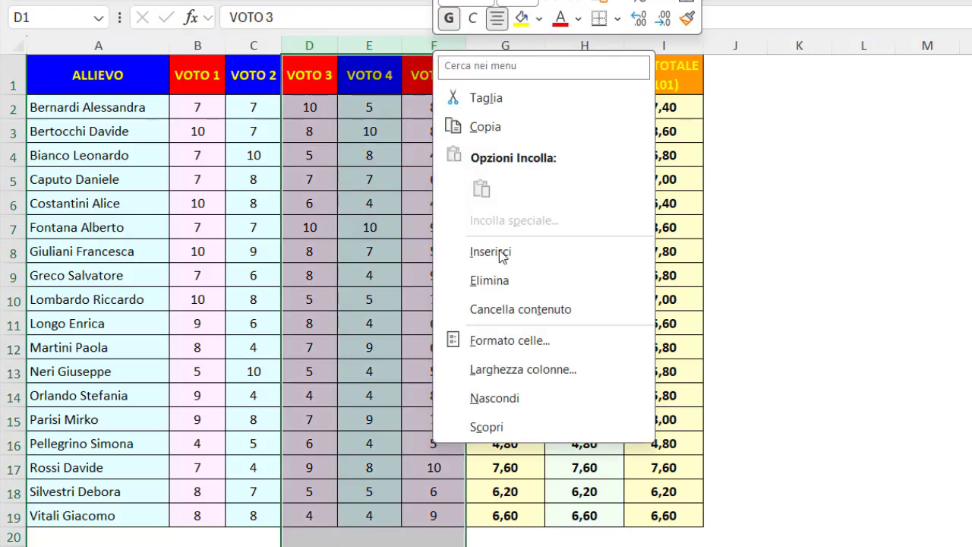
click(501, 398)
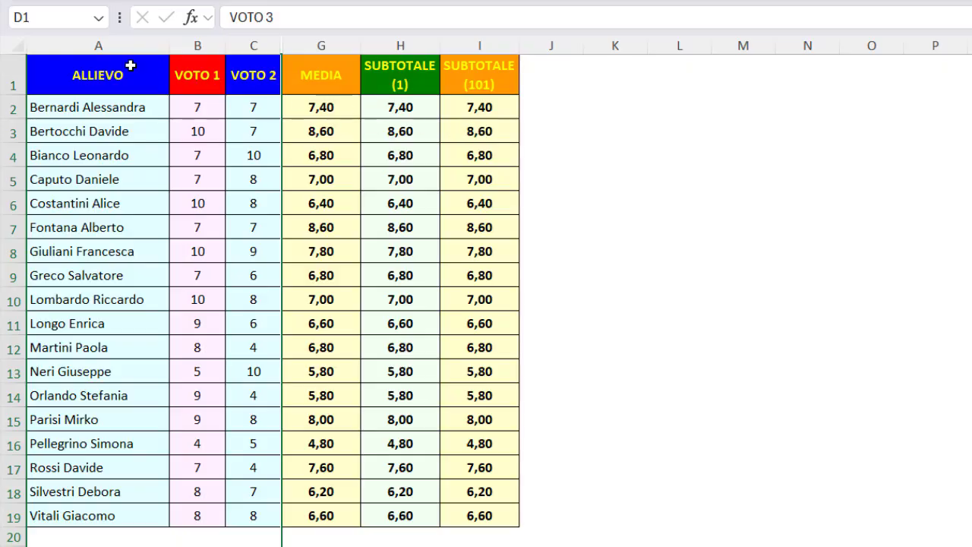
click(131, 67)
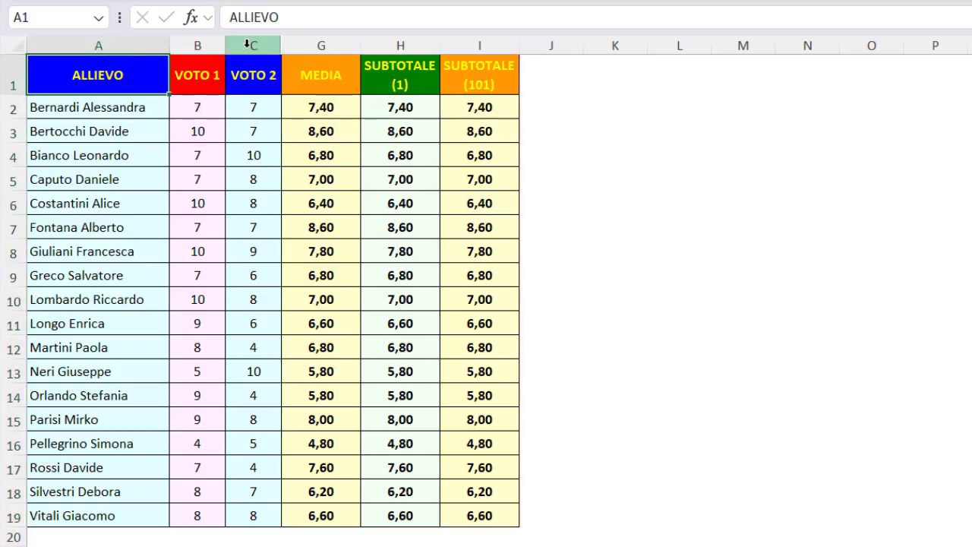
Step: Unhide the grade columns between VOTO 2 and MEDIA
drag(247, 45, 294, 50)
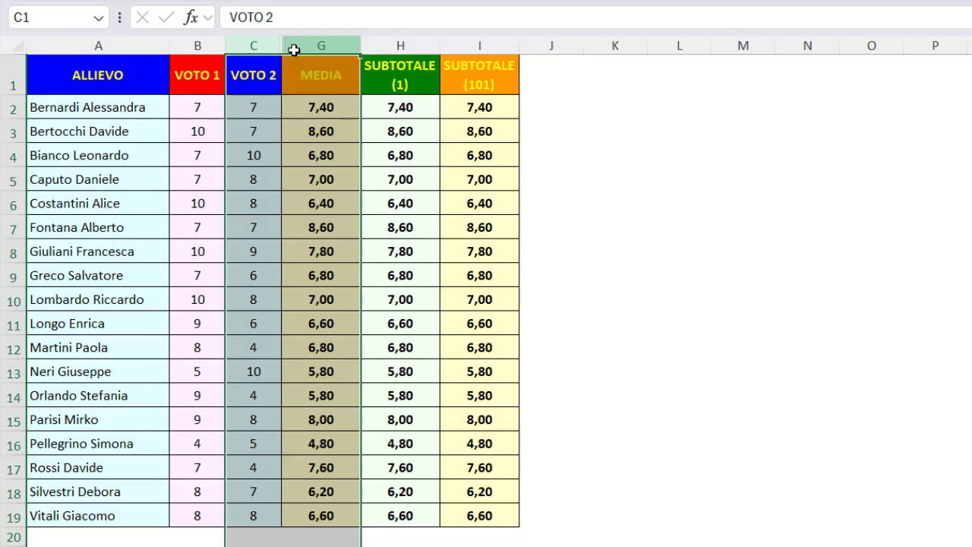
right_click(294, 50)
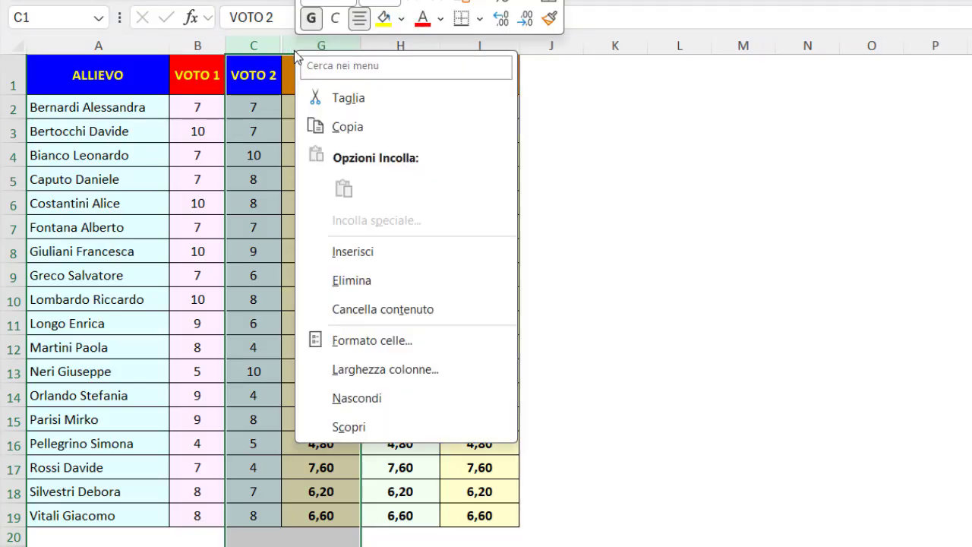
click(368, 430)
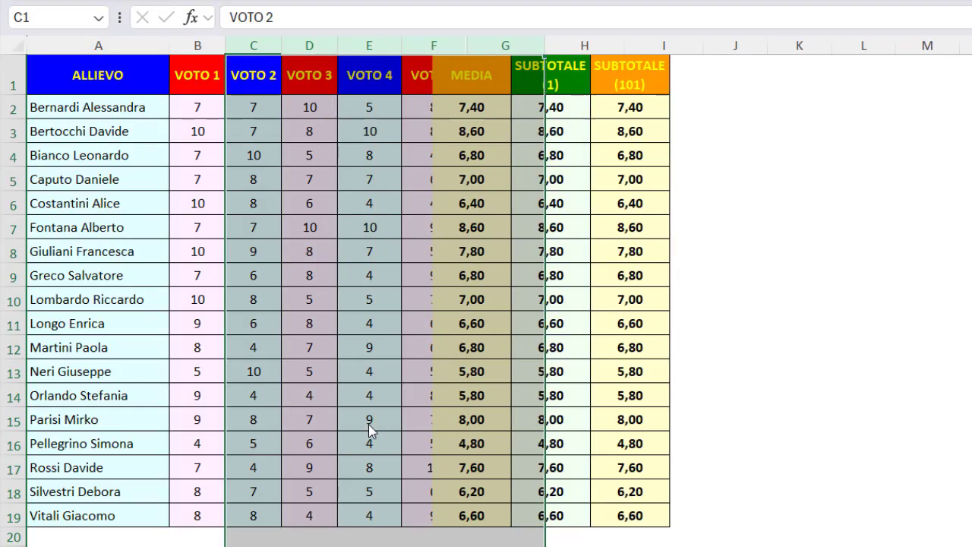
click(153, 81)
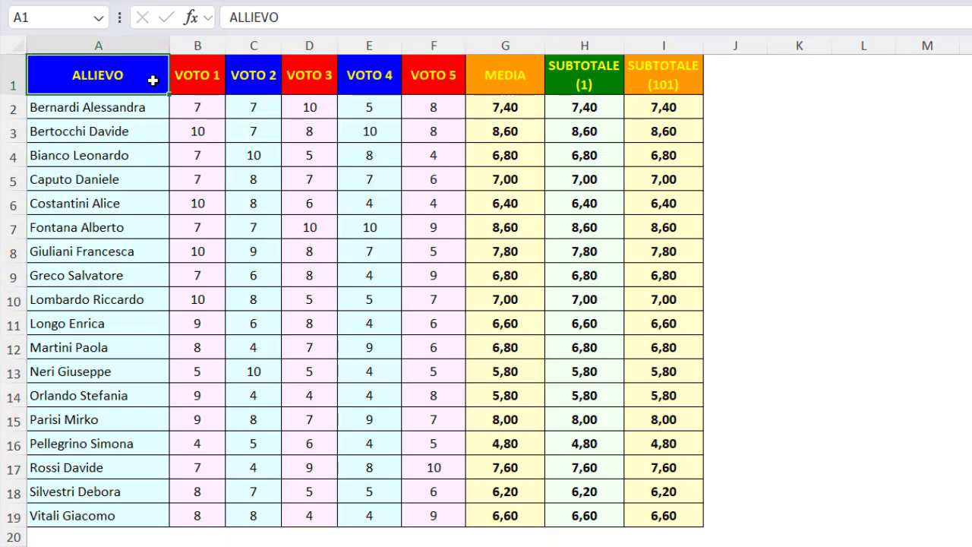
Step: Check the grades range B2:F2 against the MEDIA formula in G2, and return to the ALLIEVO header cell
drag(191, 106, 420, 101)
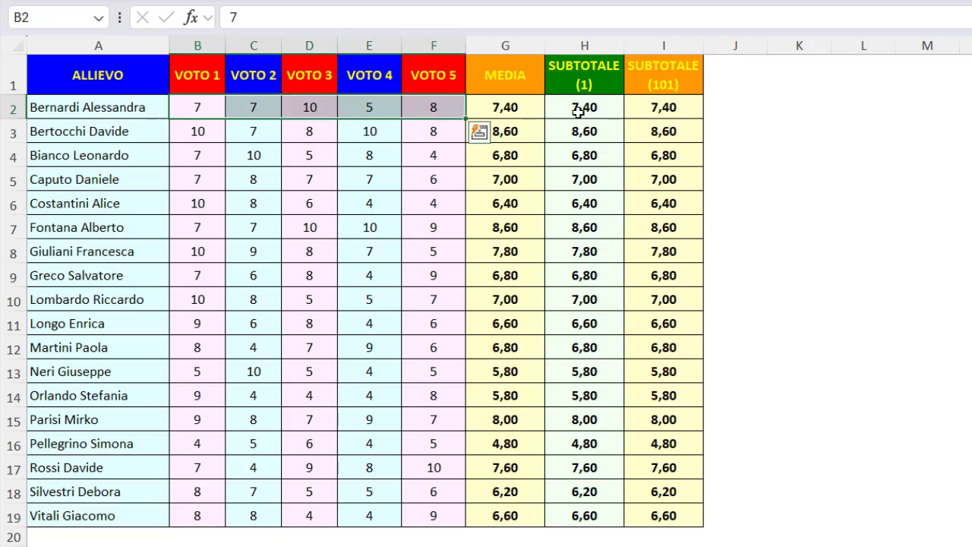
click(532, 107)
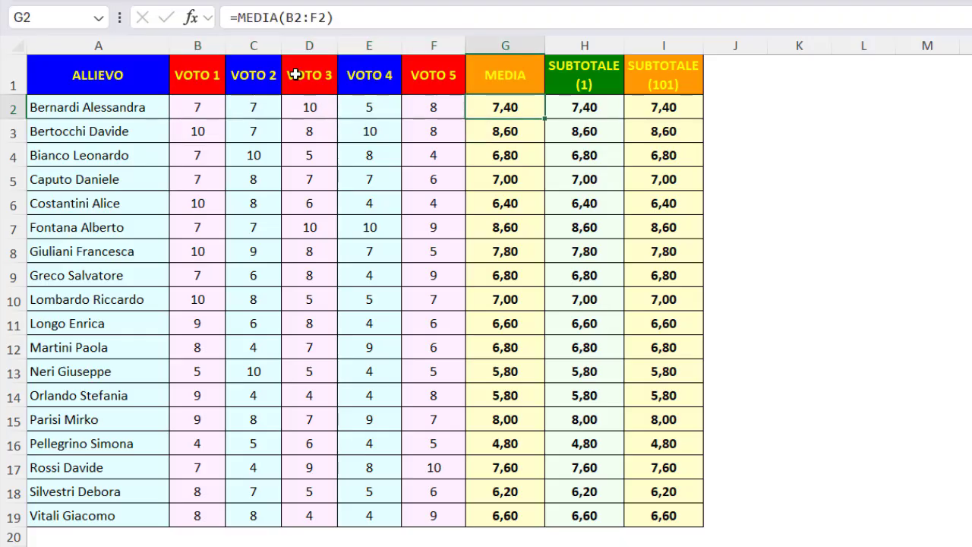
click(155, 74)
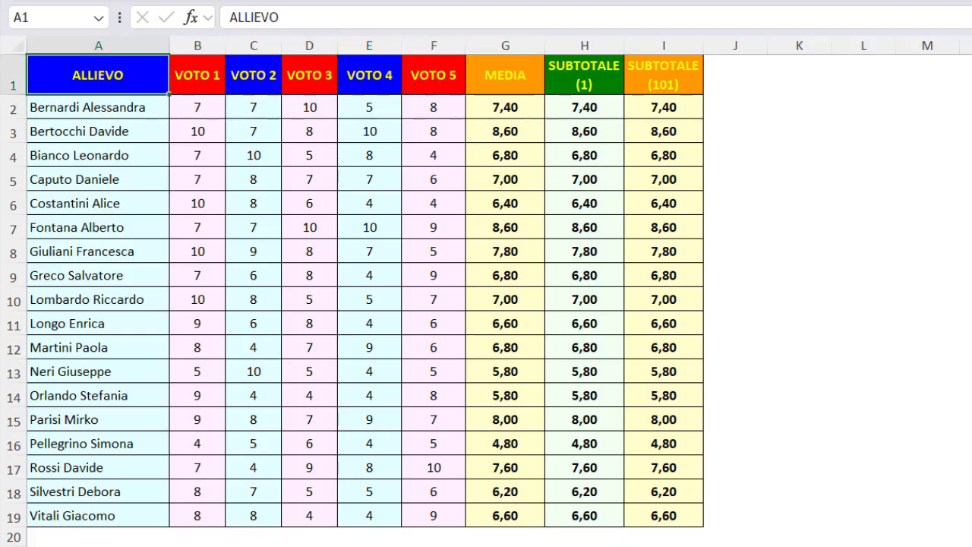